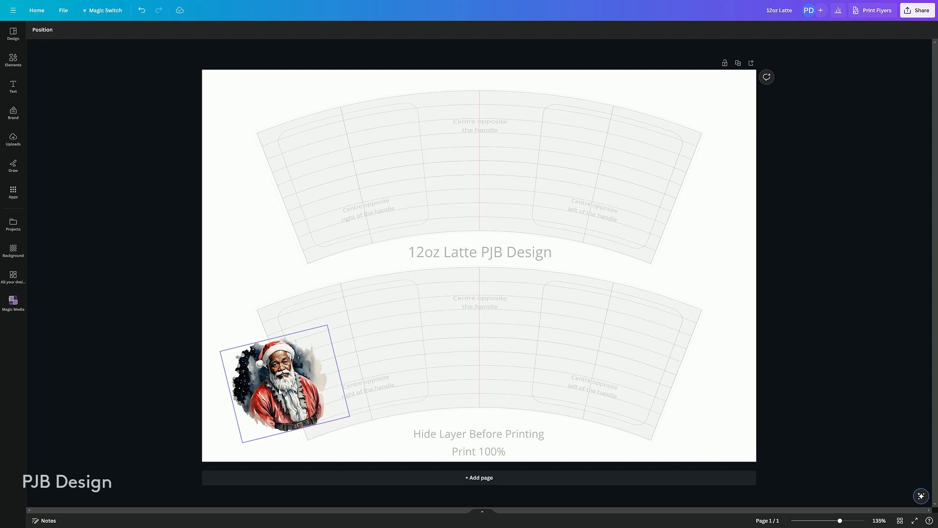
# Move the Santa image into the panel opposite the right of the handle on the lower cup template.
pyautogui.click(281, 386)
pyautogui.moveTo(281, 388); pyautogui.dragTo(351, 363)
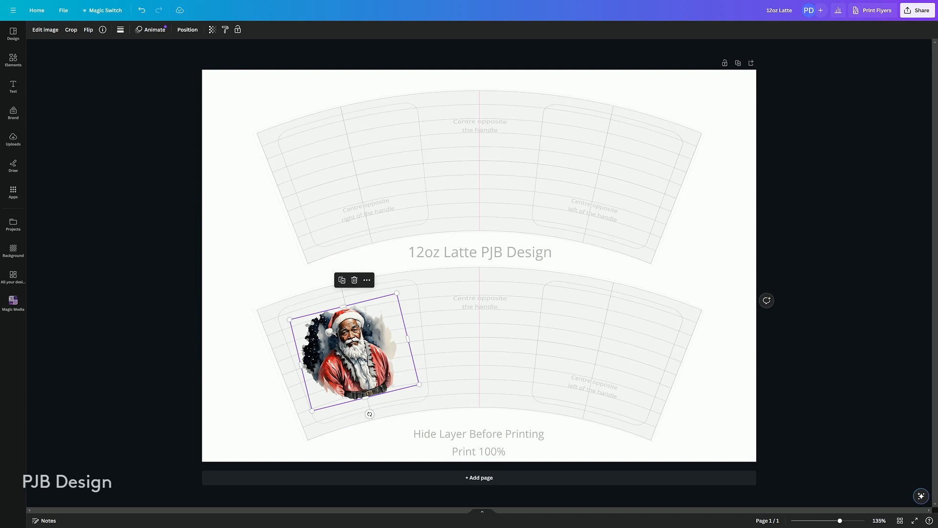
pyautogui.moveTo(361, 360); pyautogui.dragTo(366, 363)
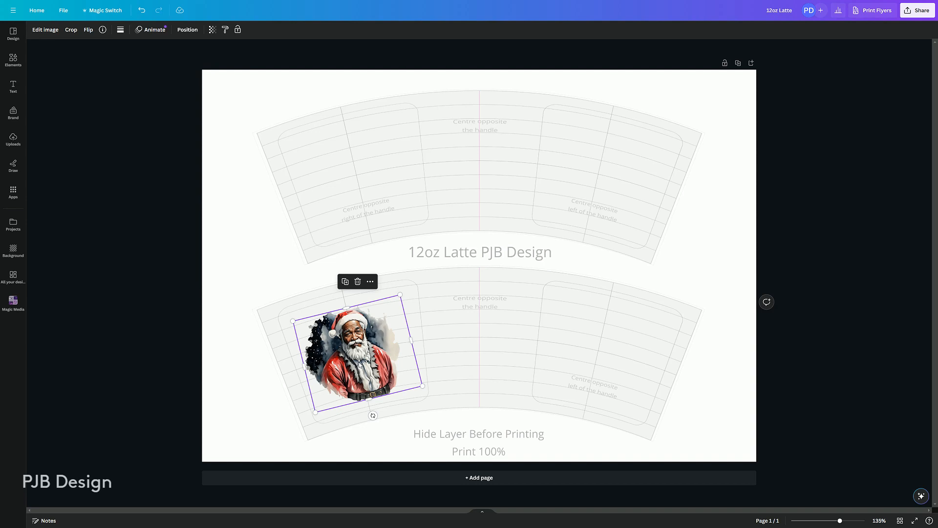
pyautogui.click(238, 286)
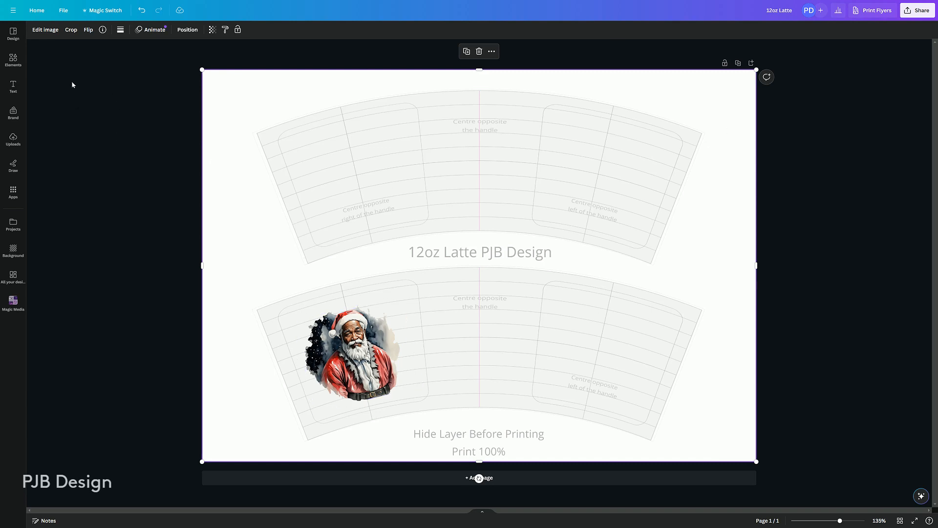
# Add a text box to the page reading "Merry Christmas".
pyautogui.click(13, 87)
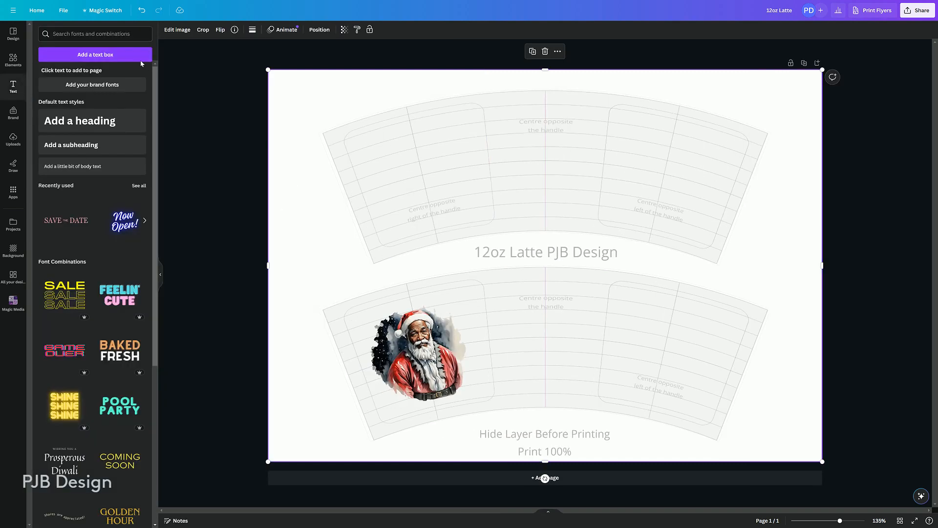
pyautogui.click(140, 58)
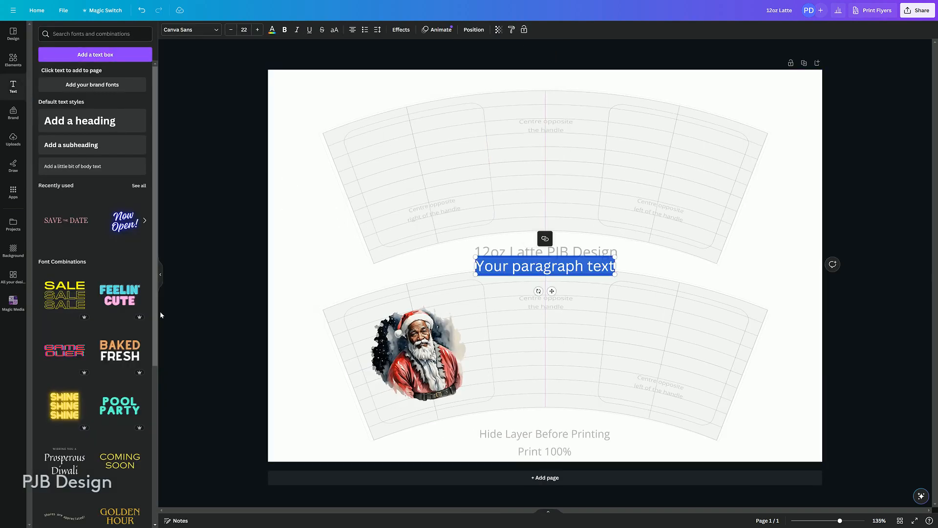
pyautogui.click(161, 274)
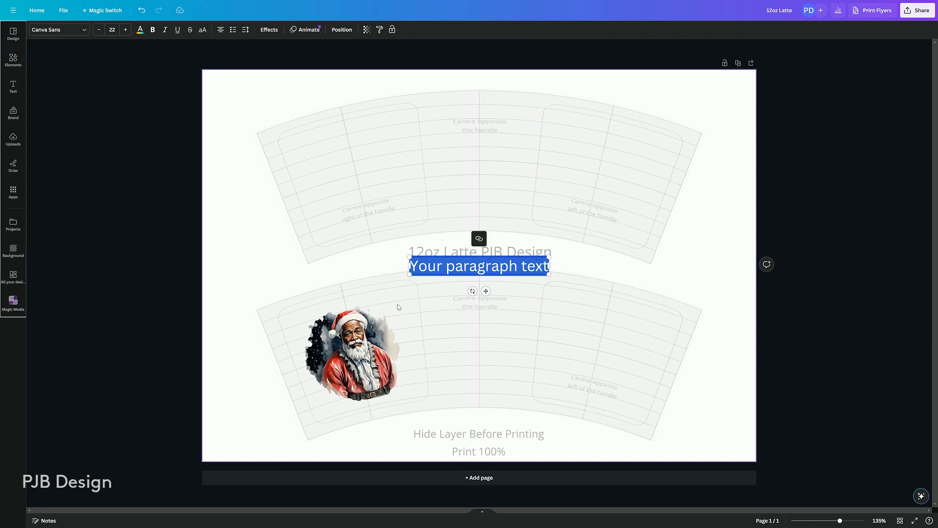
pyautogui.tripleClick(482, 266)
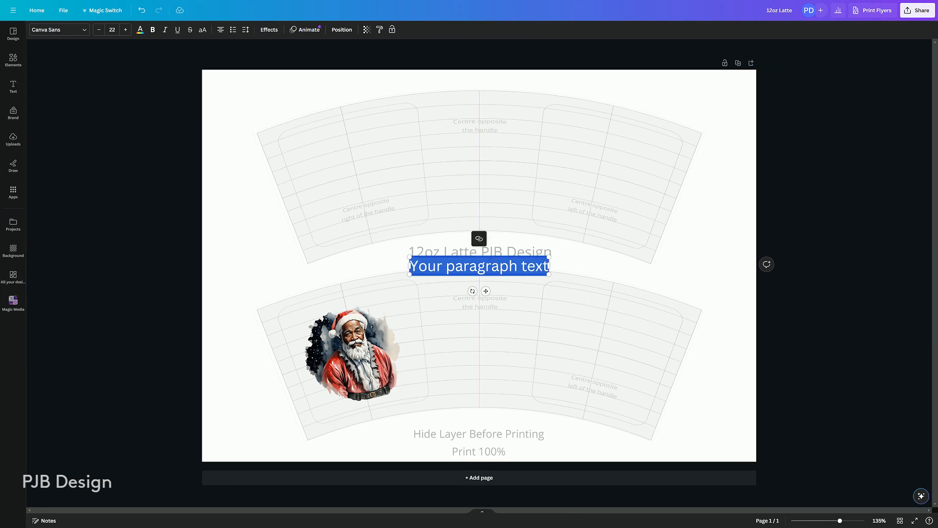
pyautogui.write('Merry')
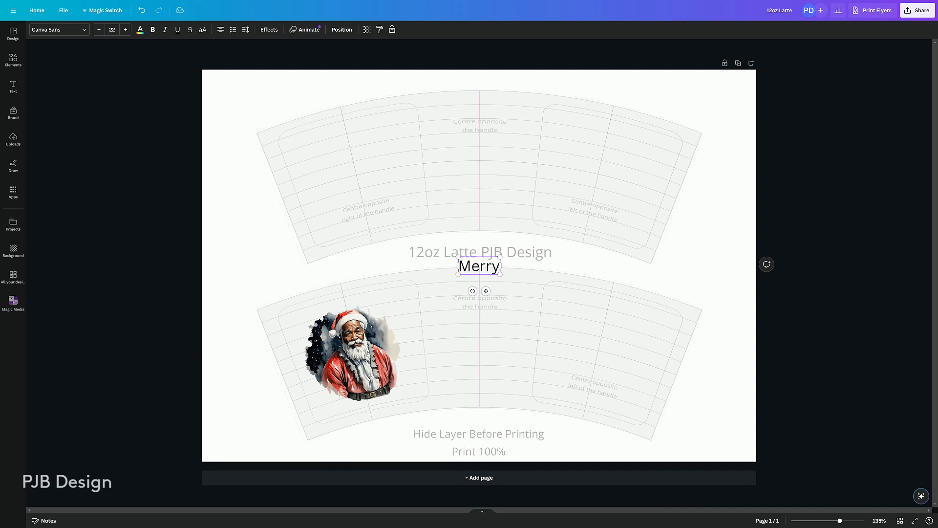
pyautogui.write(' Christmas')
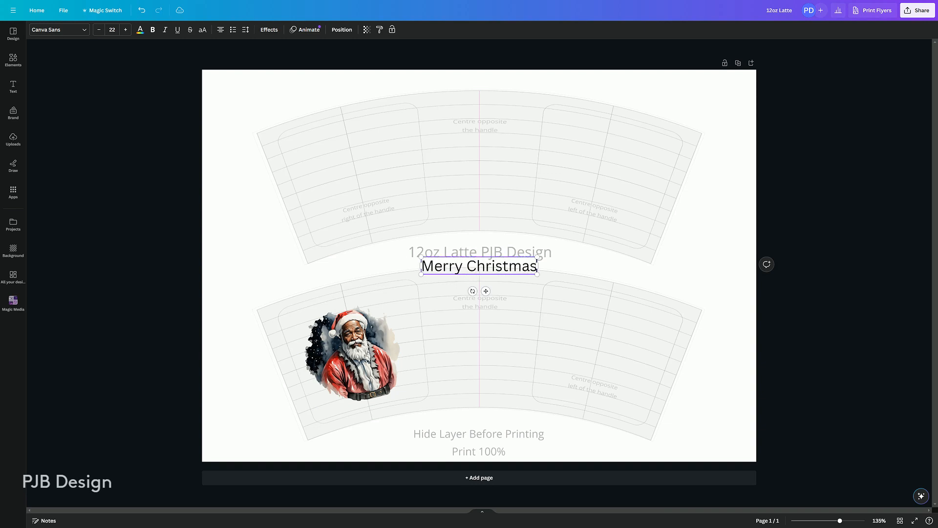
pyautogui.press('Return')
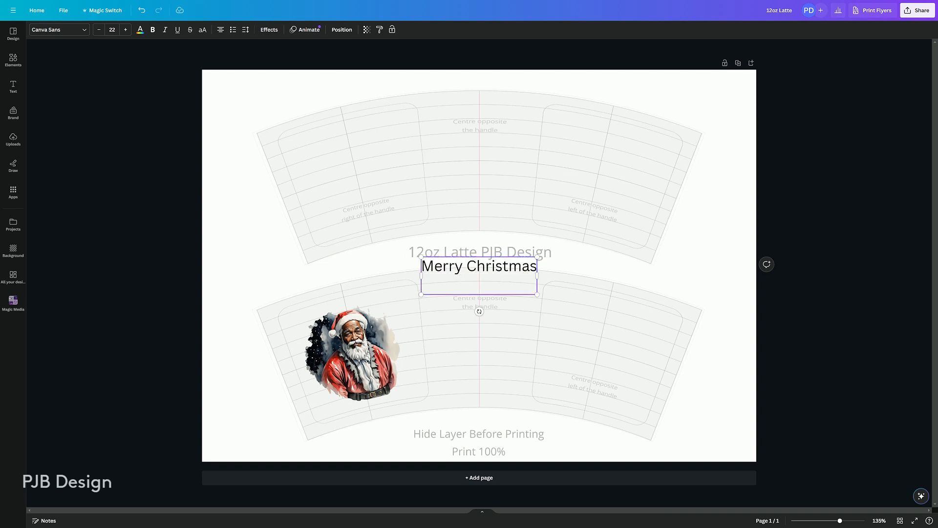
pyautogui.press('BackSpace')
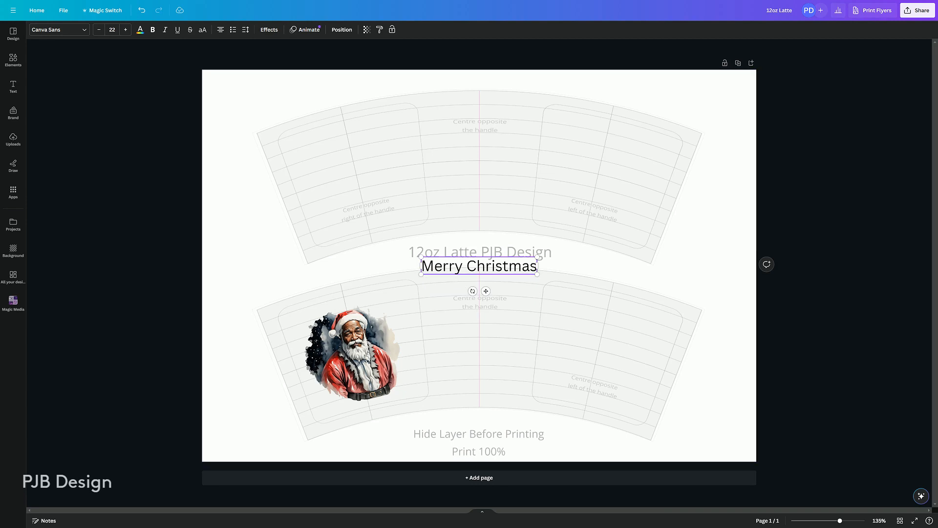
pyautogui.click(477, 285)
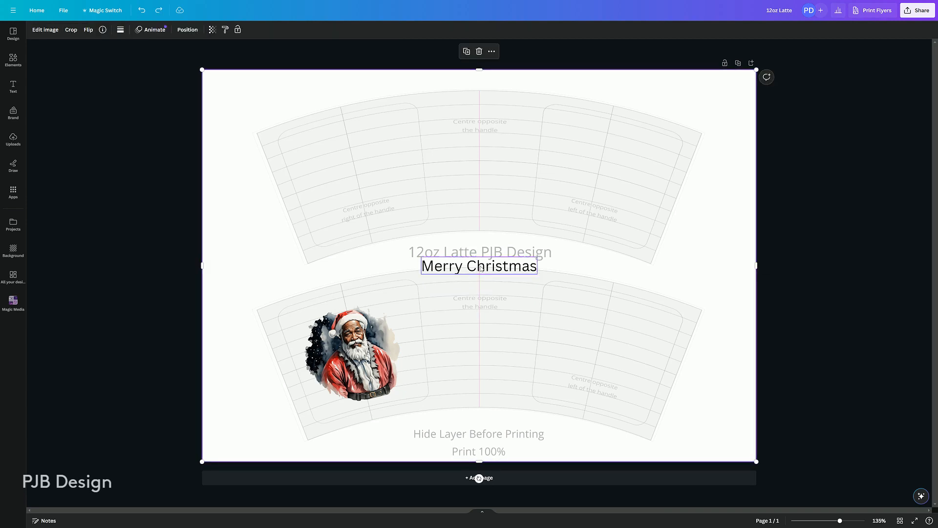
# Place the "Merry Christmas" text at the top of the upper template's left panel, tilted to follow the slanted gridlines.
pyautogui.moveTo(481, 269); pyautogui.dragTo(350, 171)
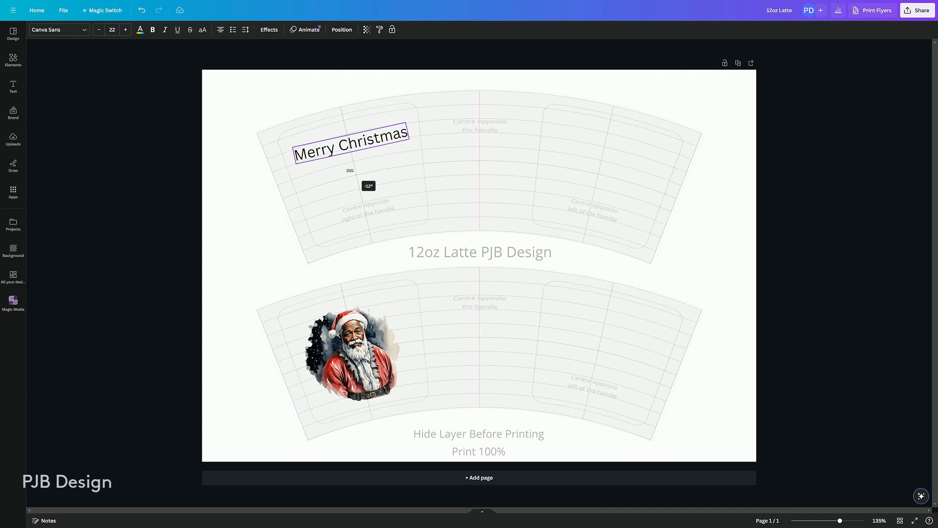
pyautogui.moveTo(350, 171); pyautogui.dragTo(350, 170)
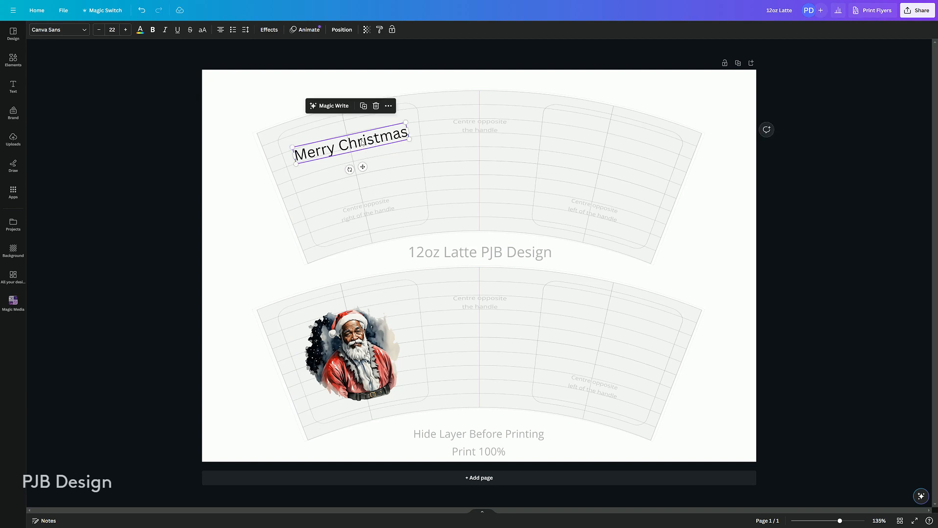
pyautogui.moveTo(360, 145); pyautogui.dragTo(357, 139)
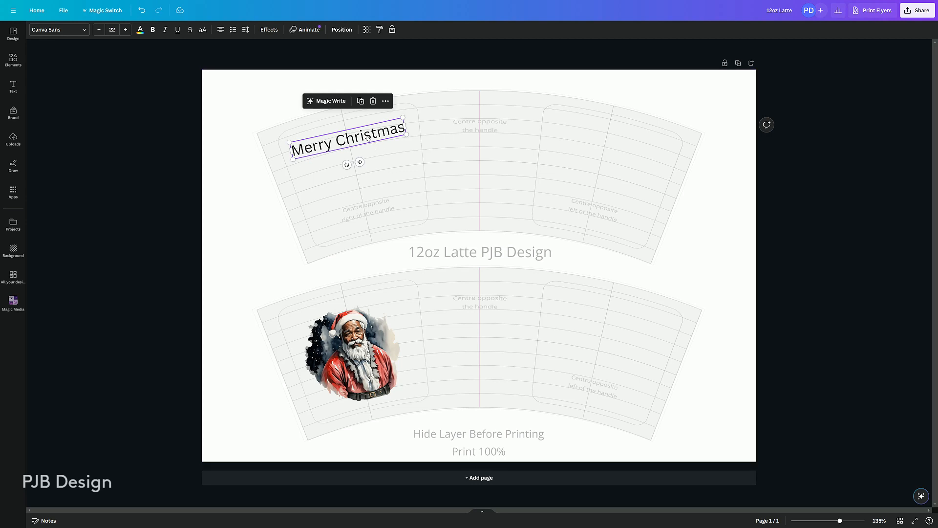
pyautogui.moveTo(368, 138); pyautogui.dragTo(366, 131)
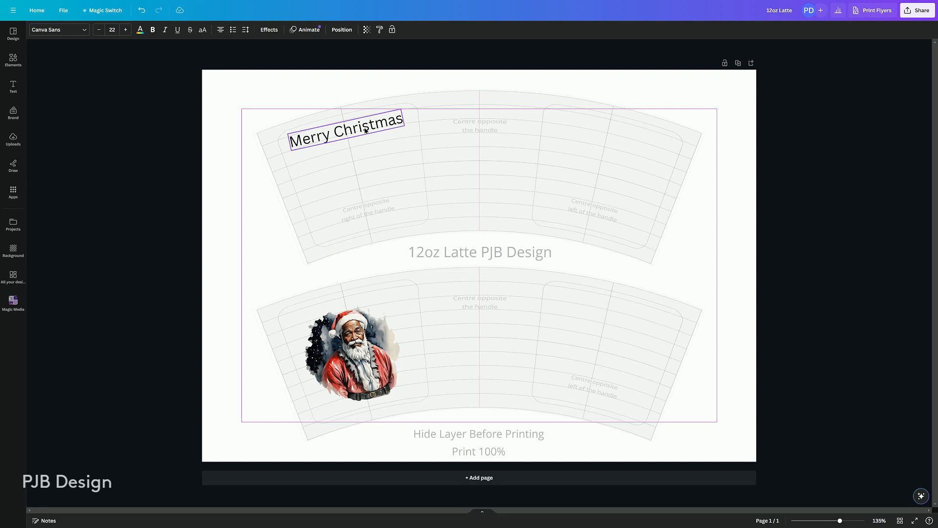
pyautogui.moveTo(365, 131); pyautogui.dragTo(345, 157)
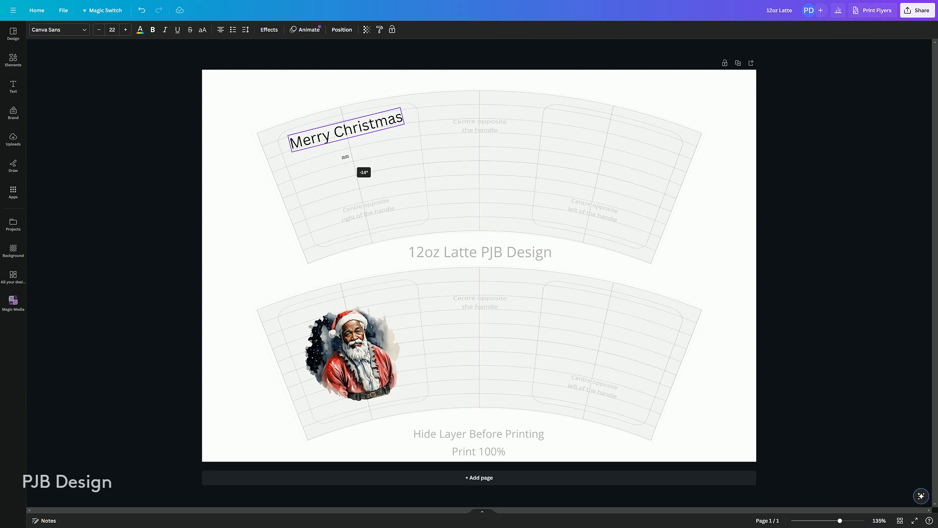
pyautogui.moveTo(346, 157); pyautogui.dragTo(345, 157)
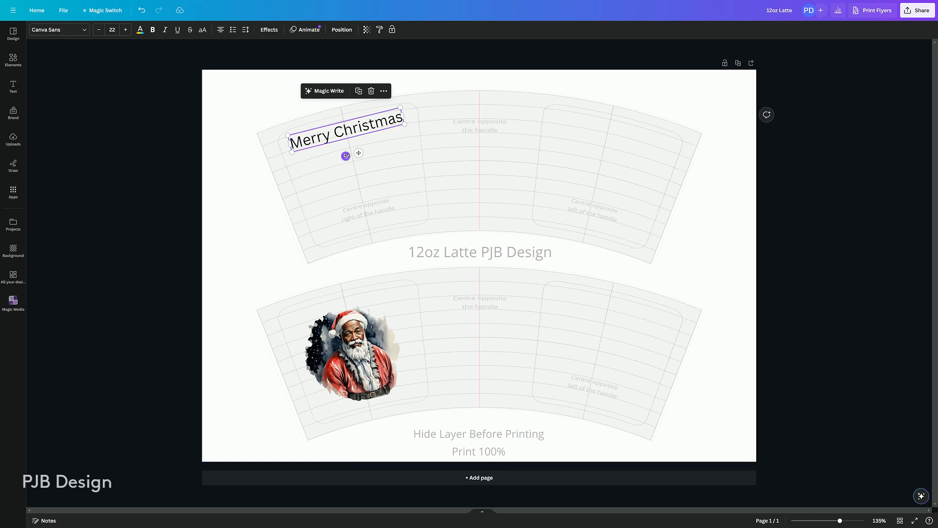
pyautogui.moveTo(346, 156); pyautogui.dragTo(346, 157)
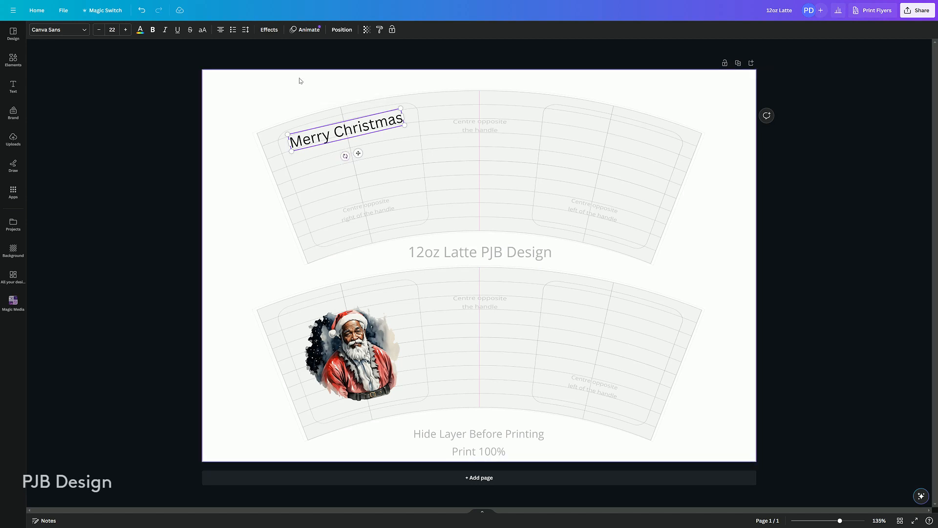
# Apply the Curve text effect at 6.5 to "Merry Christmas" and align it at -13° along the template's arc.
pyautogui.click(269, 30)
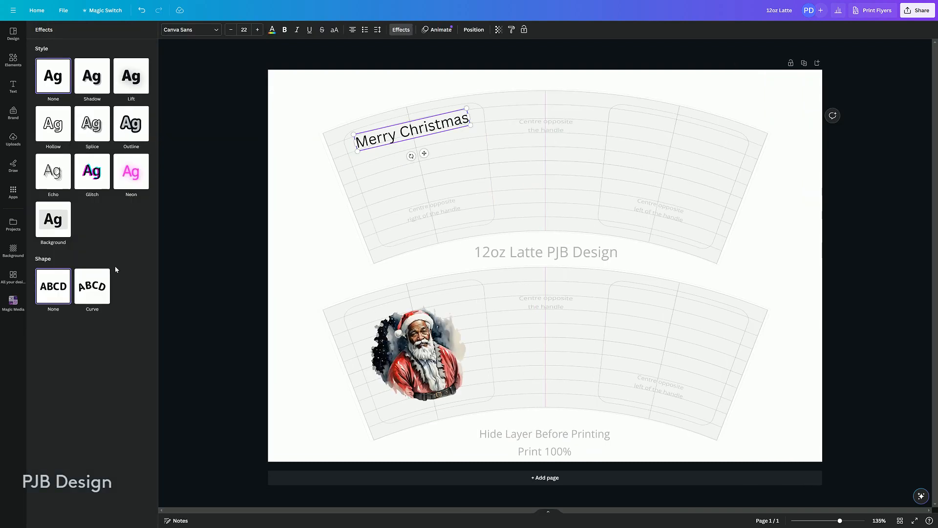
pyautogui.click(91, 287)
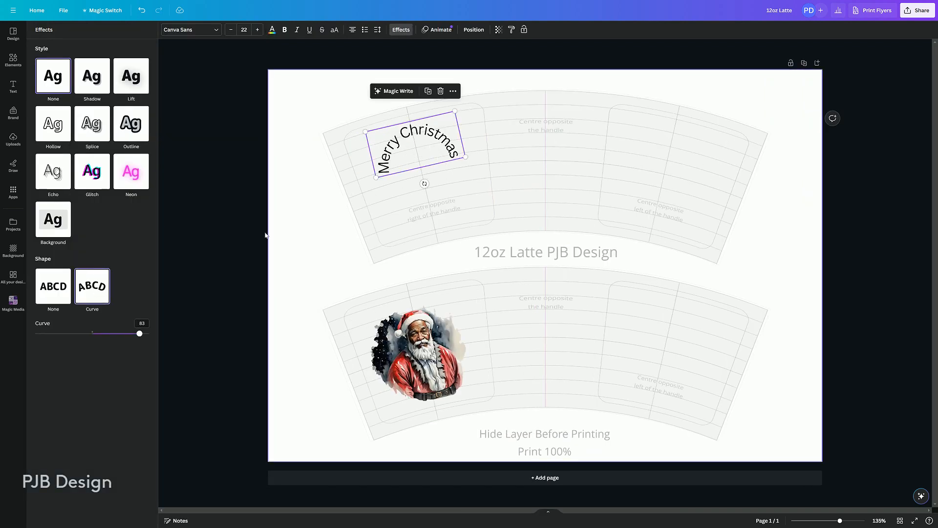
pyautogui.moveTo(139, 336); pyautogui.dragTo(96, 329)
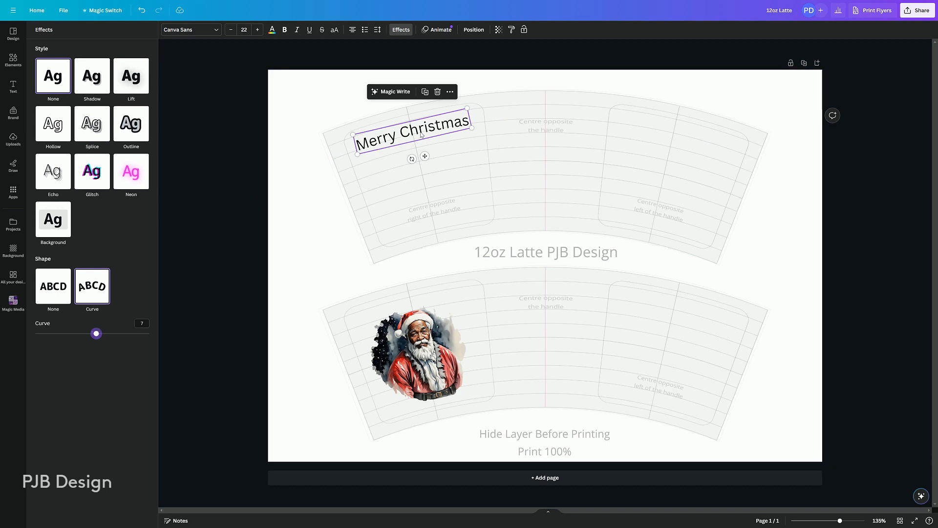
pyautogui.moveTo(421, 131); pyautogui.dragTo(421, 132)
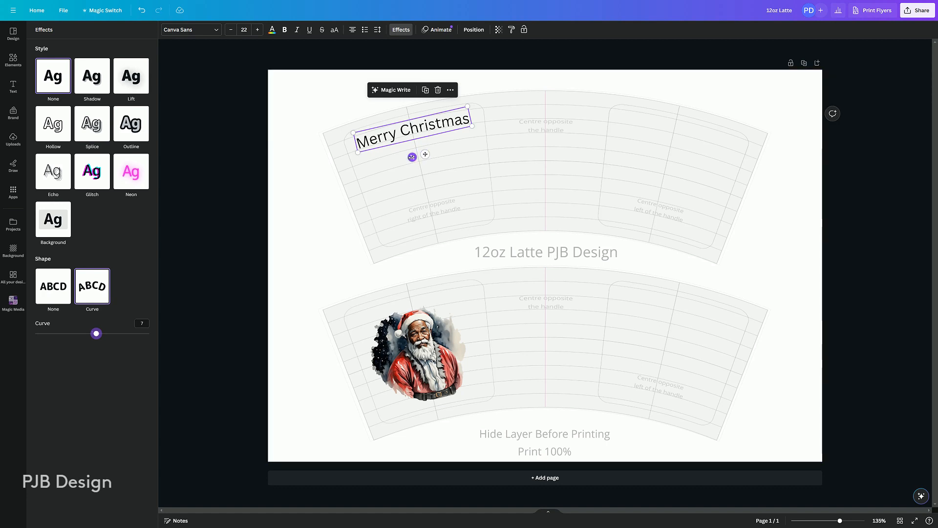
pyautogui.moveTo(412, 157); pyautogui.dragTo(411, 157)
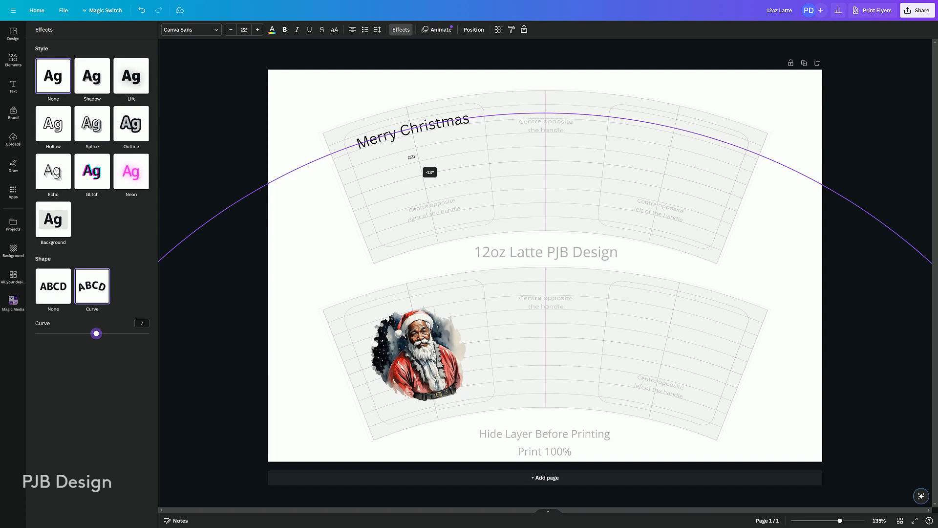
pyautogui.moveTo(412, 157); pyautogui.dragTo(412, 157)
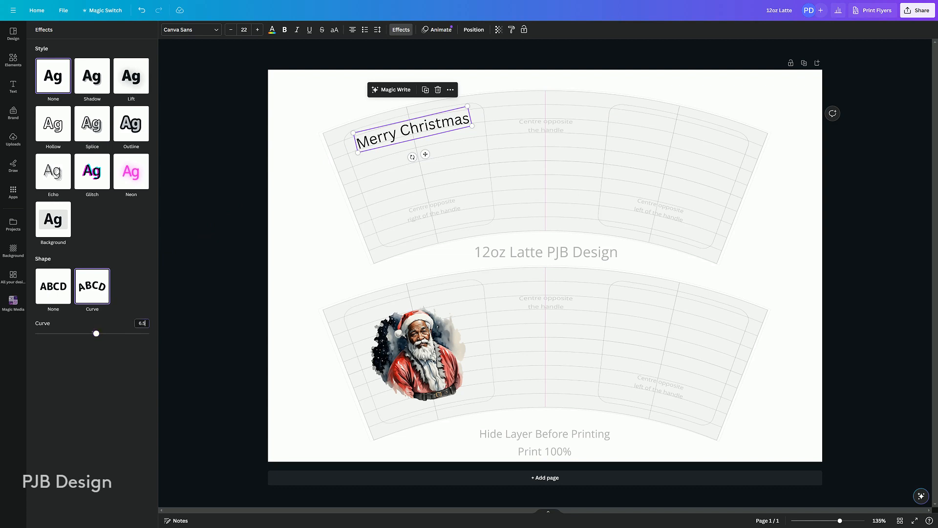
pyautogui.press('Return')
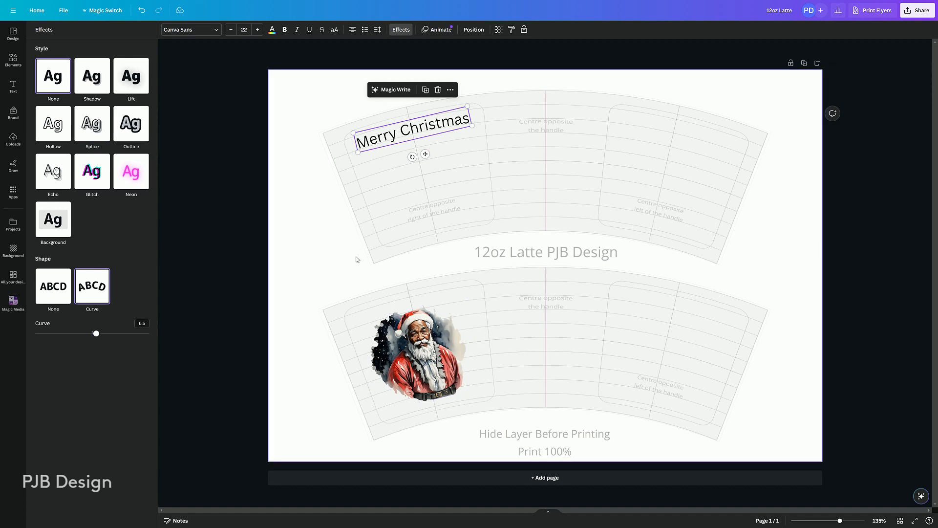
# Place the Santa image directly beneath the curved text on the upper template, enlarged slightly and rotated to match the panel's tilt.
pyautogui.click(423, 364)
pyautogui.moveTo(368, 359); pyautogui.dragTo(369, 189)
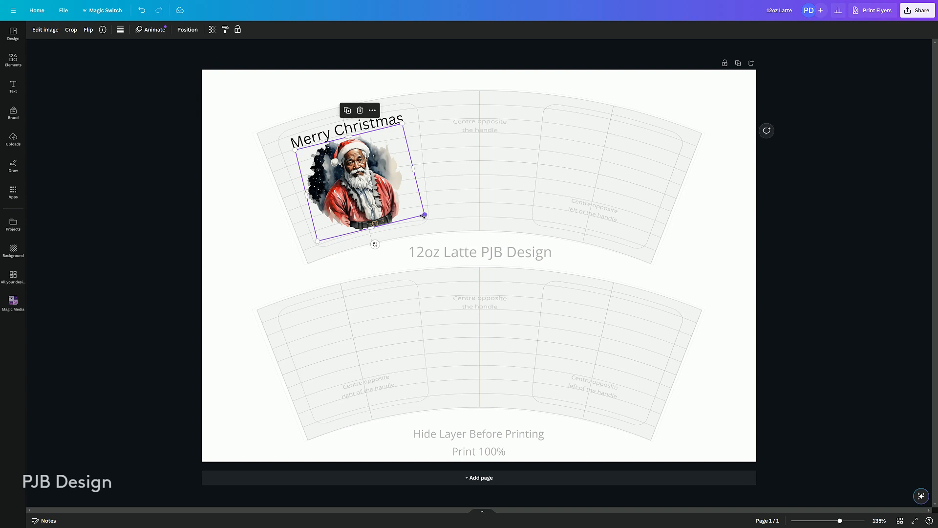
pyautogui.moveTo(424, 216); pyautogui.dragTo(430, 218)
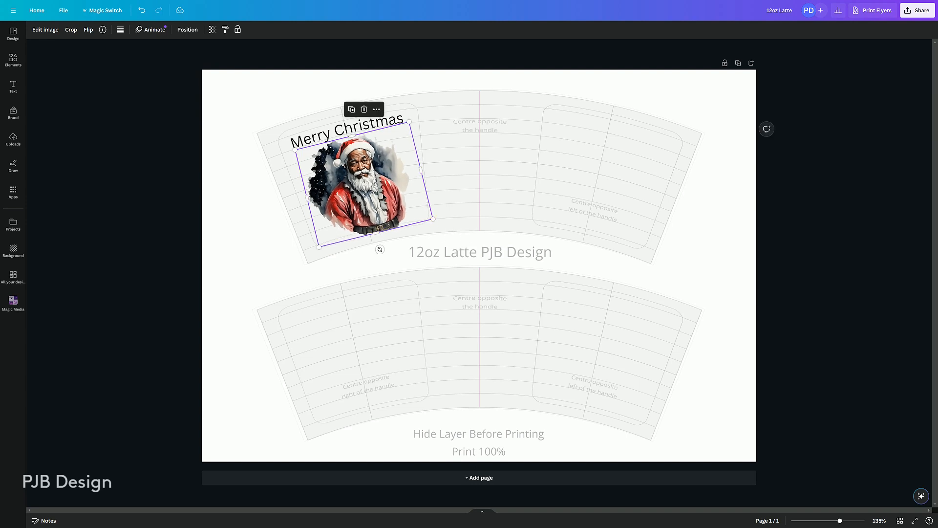
pyautogui.moveTo(386, 197); pyautogui.dragTo(379, 197)
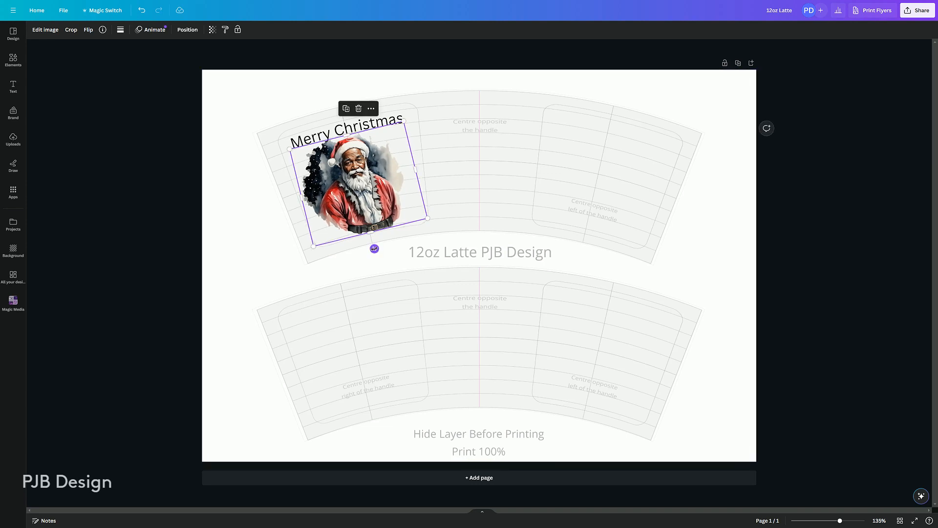
pyautogui.moveTo(374, 249); pyautogui.dragTo(376, 248)
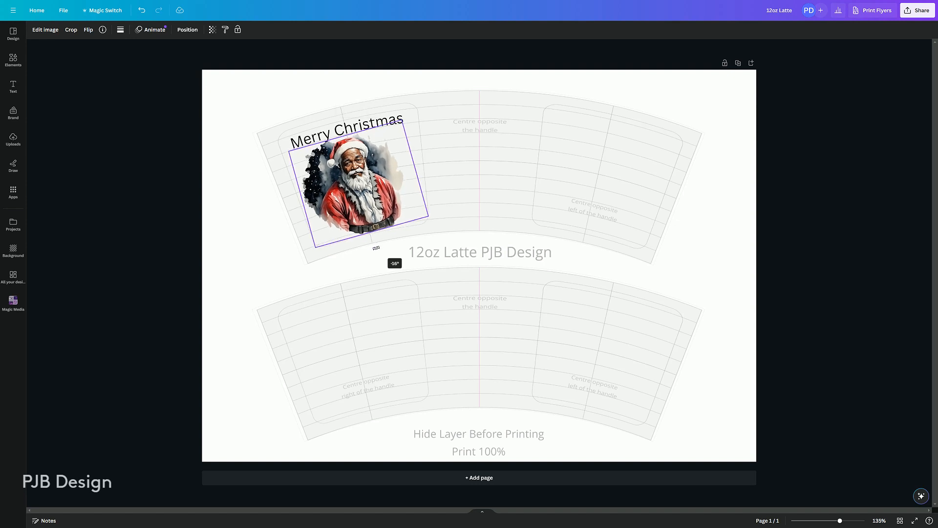
pyautogui.moveTo(377, 248); pyautogui.dragTo(376, 248)
pyautogui.moveTo(368, 197); pyautogui.dragTo(371, 197)
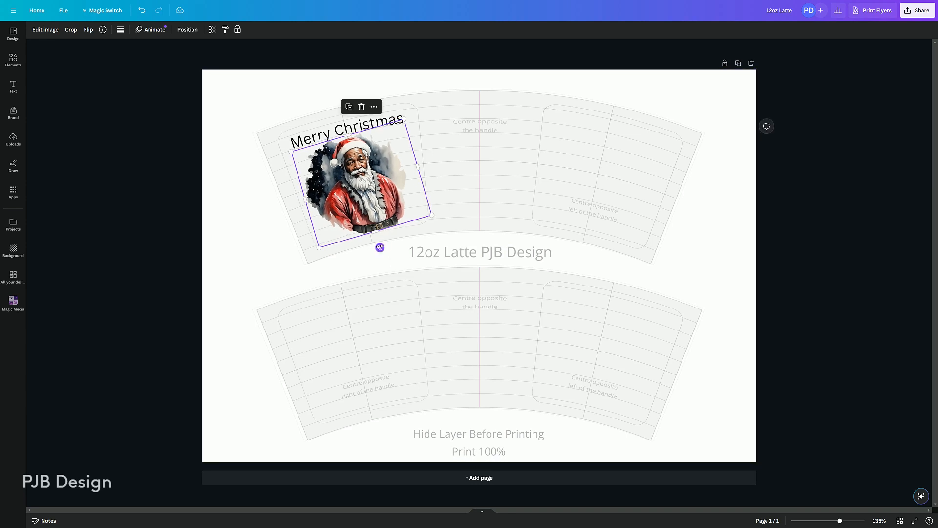
pyautogui.moveTo(380, 248); pyautogui.dragTo(378, 248)
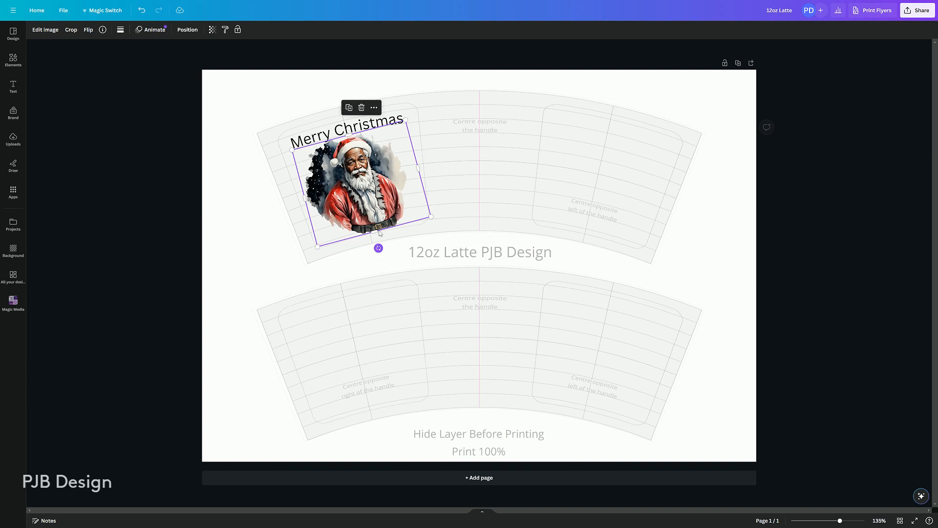
pyautogui.click(343, 270)
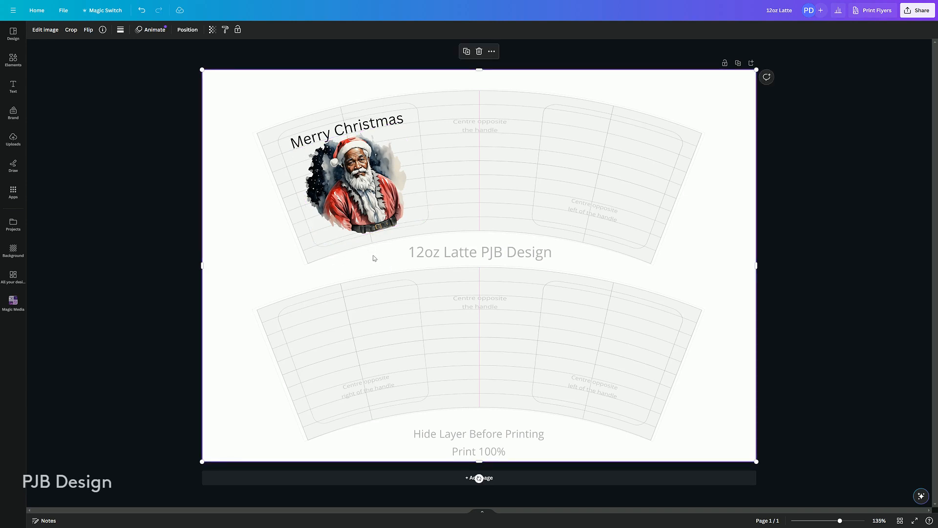
# Group the Santa image with the curved "Merry Christmas" text on the upper template.
pyautogui.click(379, 206)
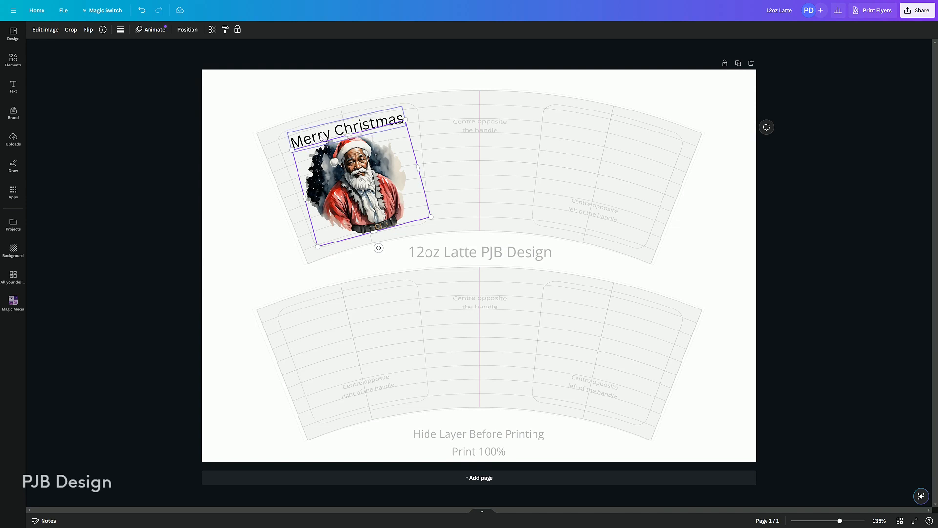
pyautogui.keyDown('shift'); pyautogui.click(321, 139); pyautogui.keyUp('shift')
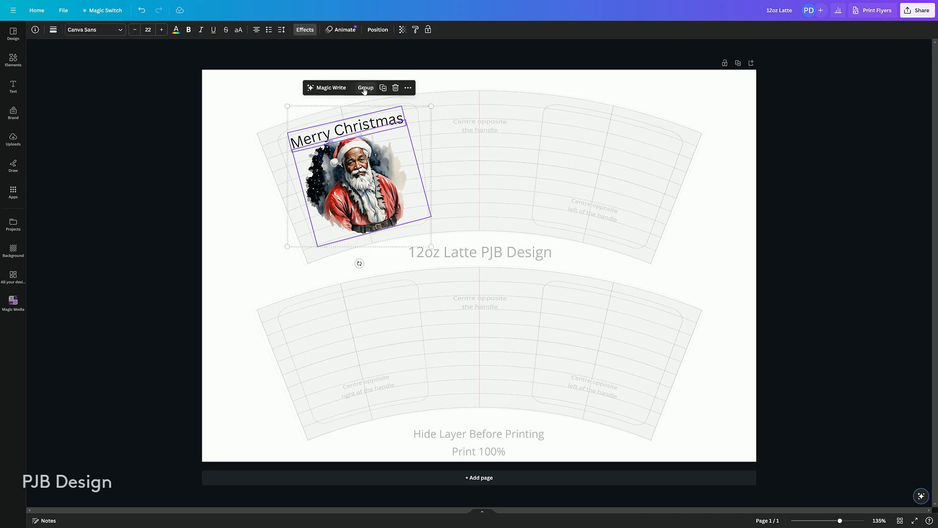
pyautogui.click(365, 88)
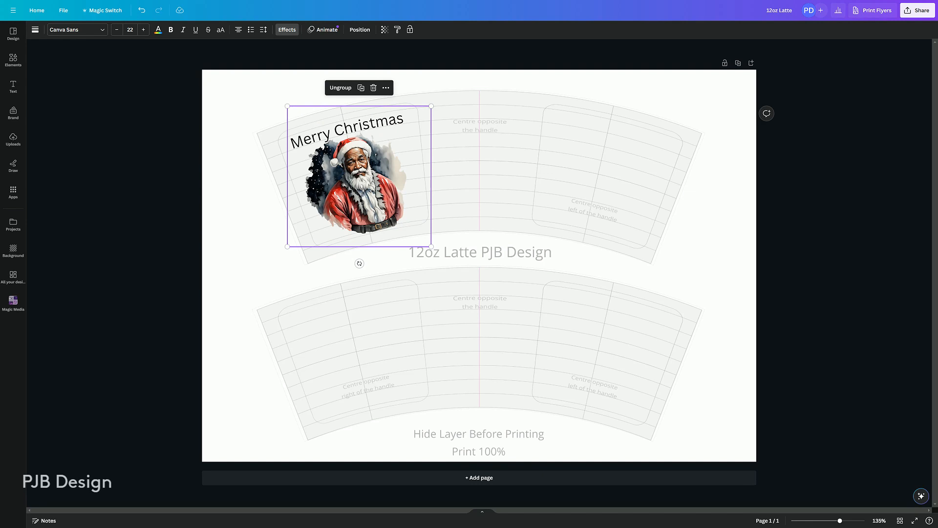
# Duplicate the Santa and text group onto the lower template's left panel, directly beneath the original.
pyautogui.rightClick(358, 198)
pyautogui.click(379, 208)
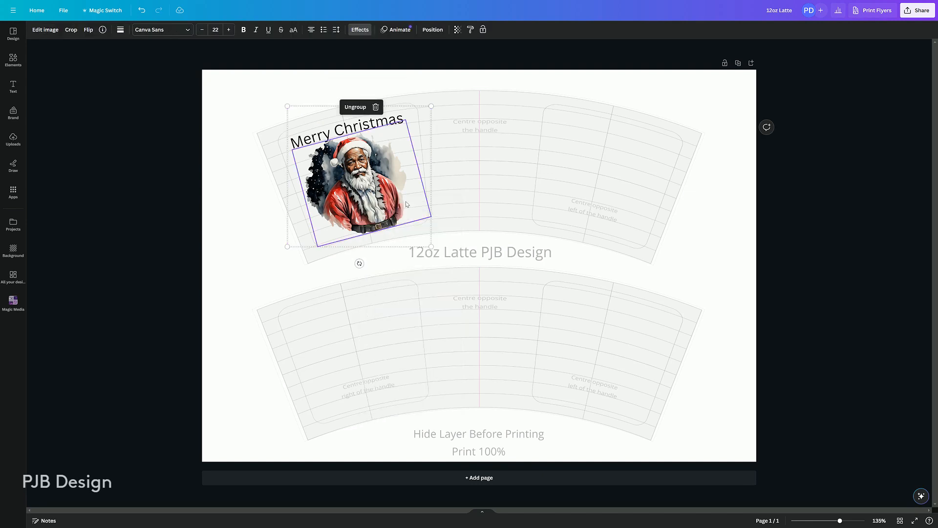
pyautogui.rightClick(511, 181)
pyautogui.click(534, 220)
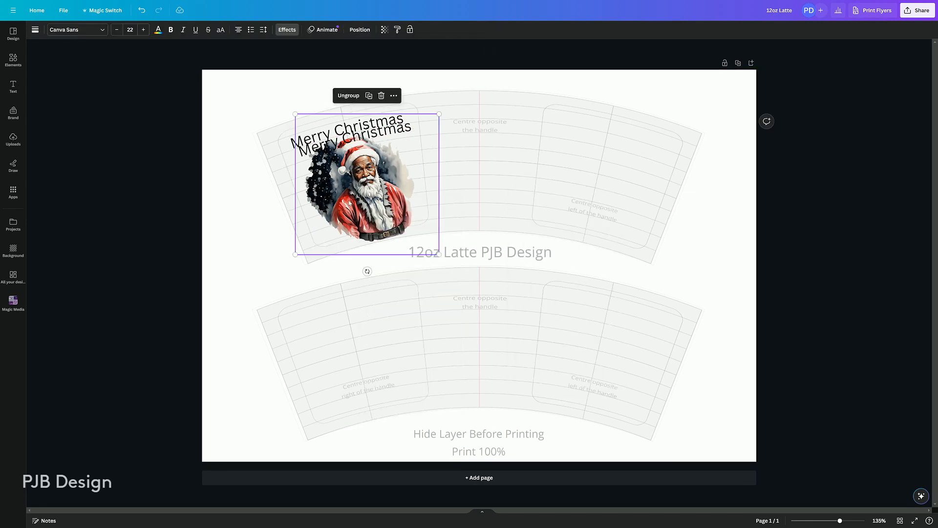
pyautogui.moveTo(364, 182); pyautogui.dragTo(357, 357)
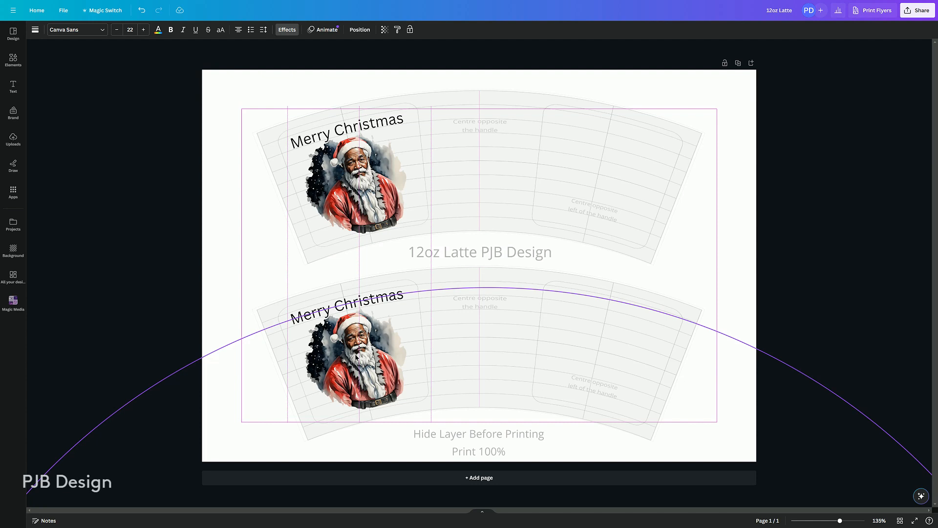
pyautogui.moveTo(358, 359); pyautogui.dragTo(360, 358)
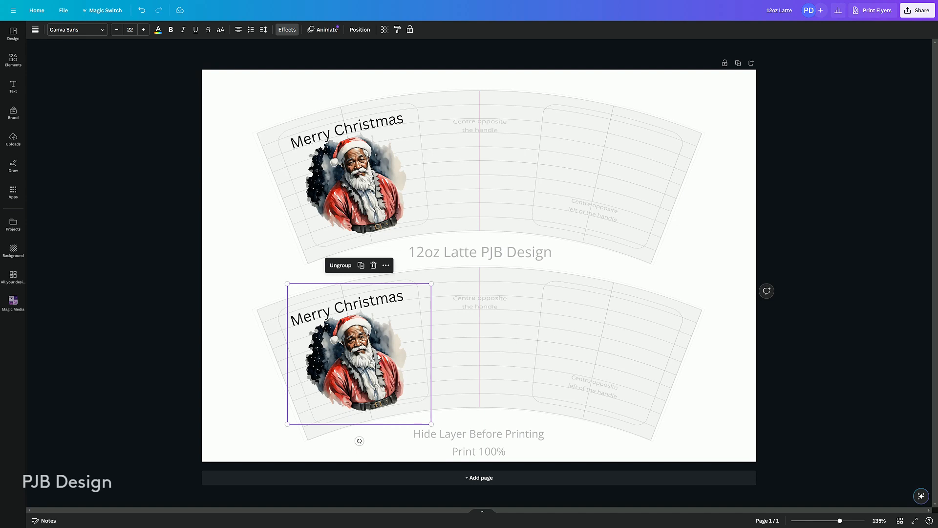
# Paste another copy of the group, rotate it to 27° and position it in the upper template's right panel.
pyautogui.click(350, 183)
pyautogui.rightClick(351, 182)
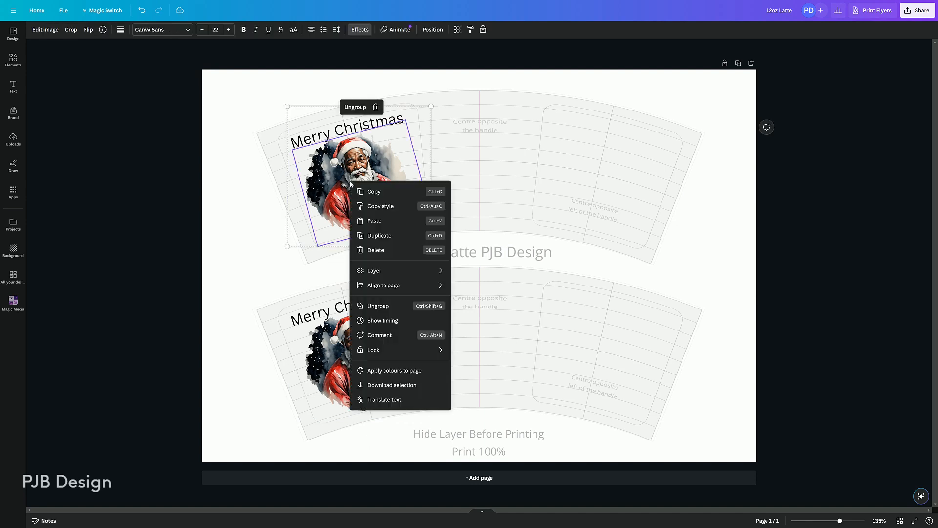
pyautogui.click(375, 222)
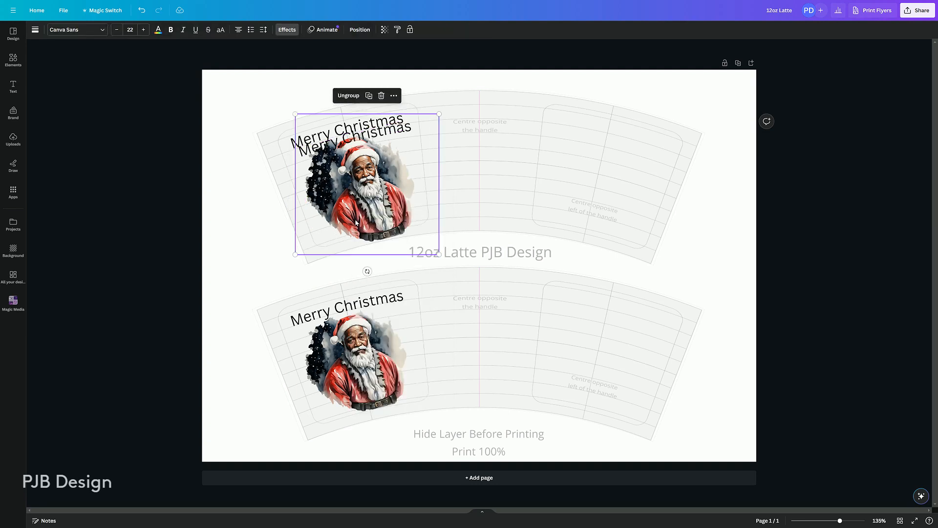
pyautogui.moveTo(366, 269); pyautogui.dragTo(547, 250)
pyautogui.moveTo(575, 183); pyautogui.dragTo(592, 186)
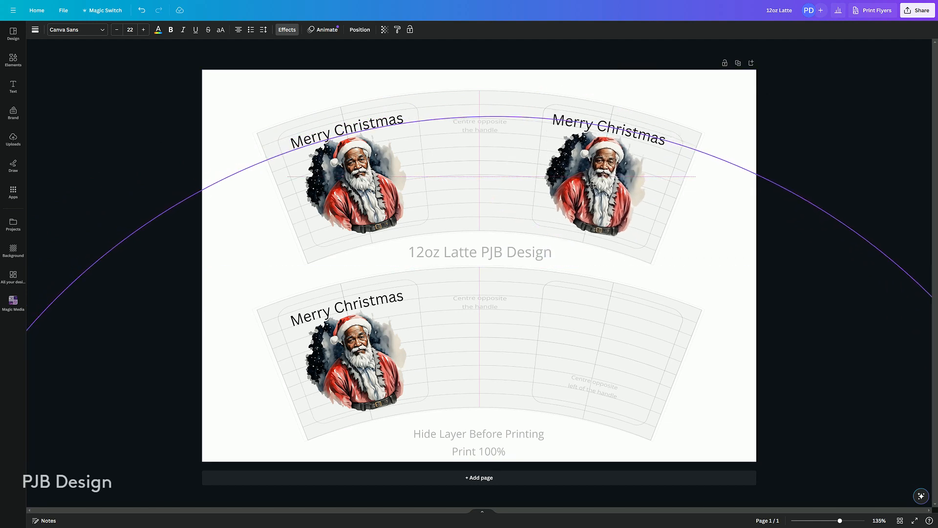
pyautogui.moveTo(591, 185); pyautogui.dragTo(592, 185)
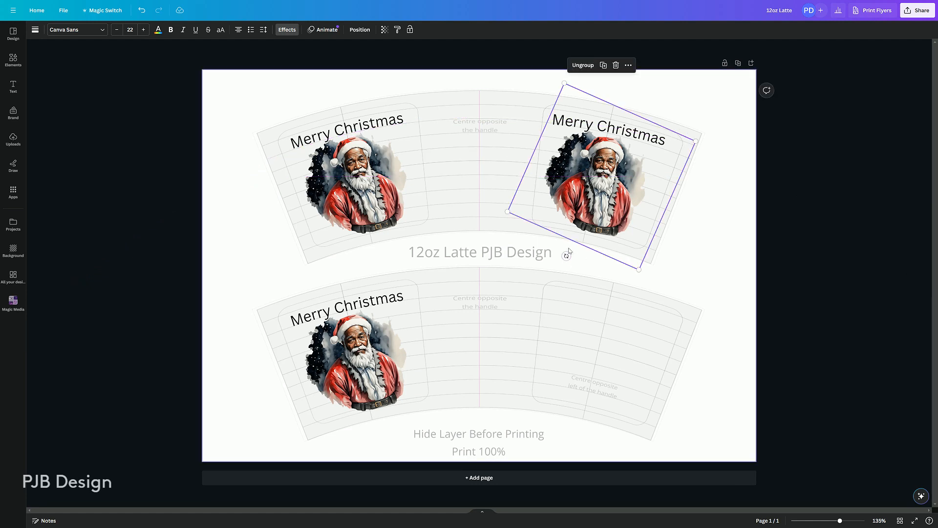
pyautogui.moveTo(564, 257); pyautogui.dragTo(562, 257)
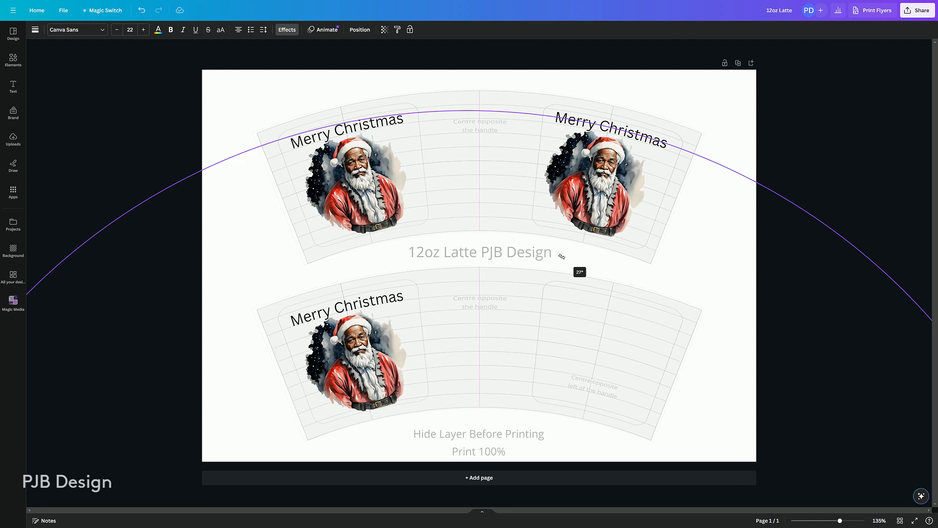
pyautogui.moveTo(562, 256); pyautogui.dragTo(562, 255)
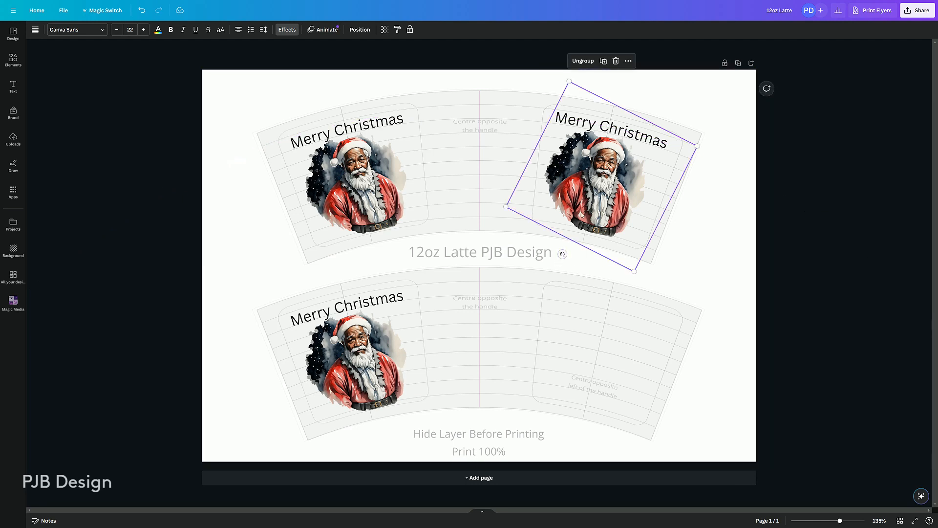
pyautogui.moveTo(598, 211); pyautogui.dragTo(596, 211)
# Duplicate the rotated right-hand group onto the lower template's right panel, aligned directly below it.
pyautogui.rightClick(597, 211)
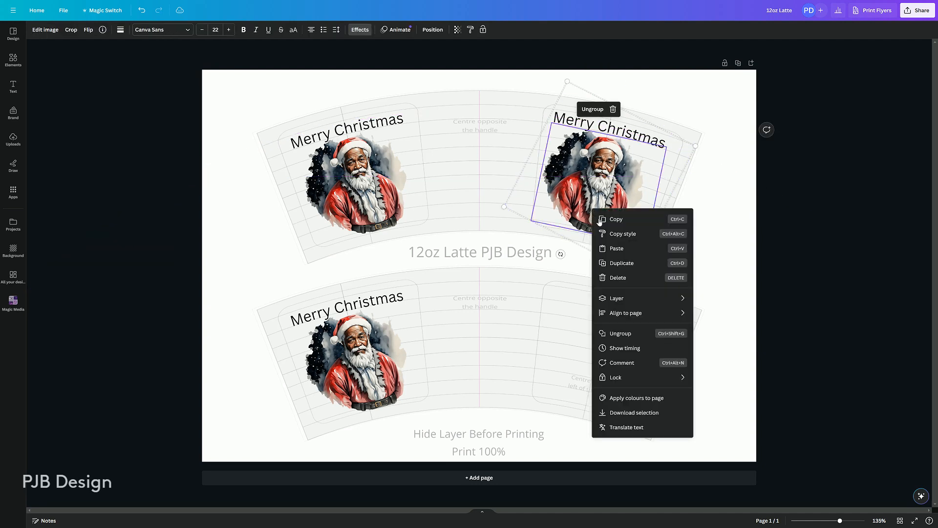
pyautogui.click(603, 212)
pyautogui.rightClick(576, 265)
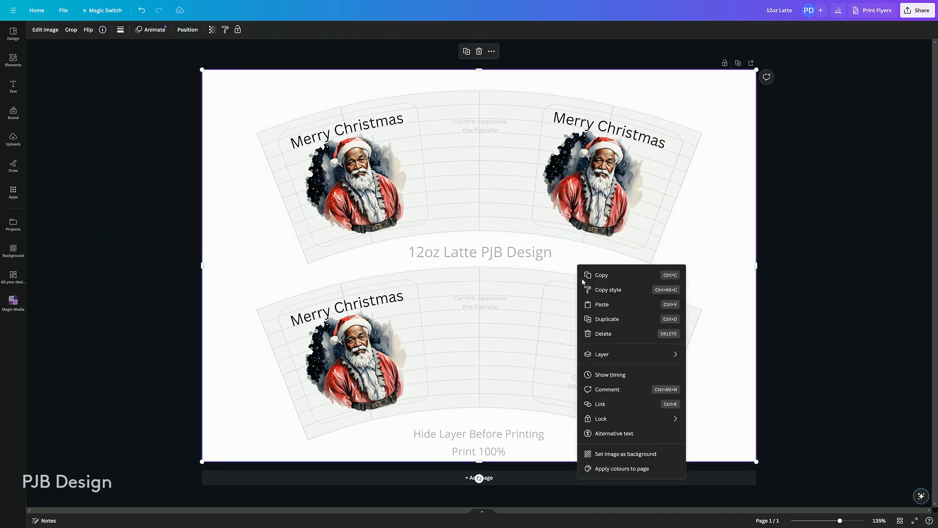
pyautogui.click(579, 304)
pyautogui.moveTo(600, 184); pyautogui.dragTo(591, 354)
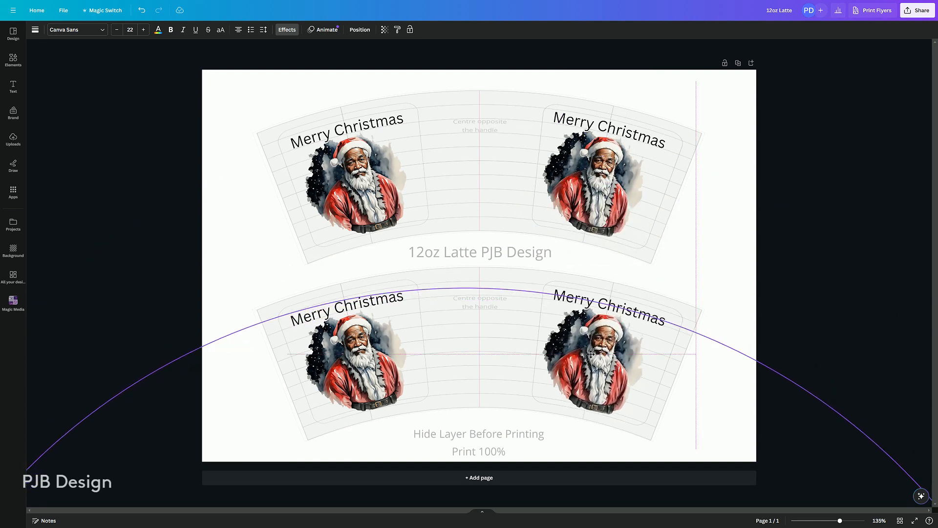
pyautogui.moveTo(591, 354); pyautogui.dragTo(592, 355)
pyautogui.moveTo(592, 354); pyautogui.dragTo(591, 354)
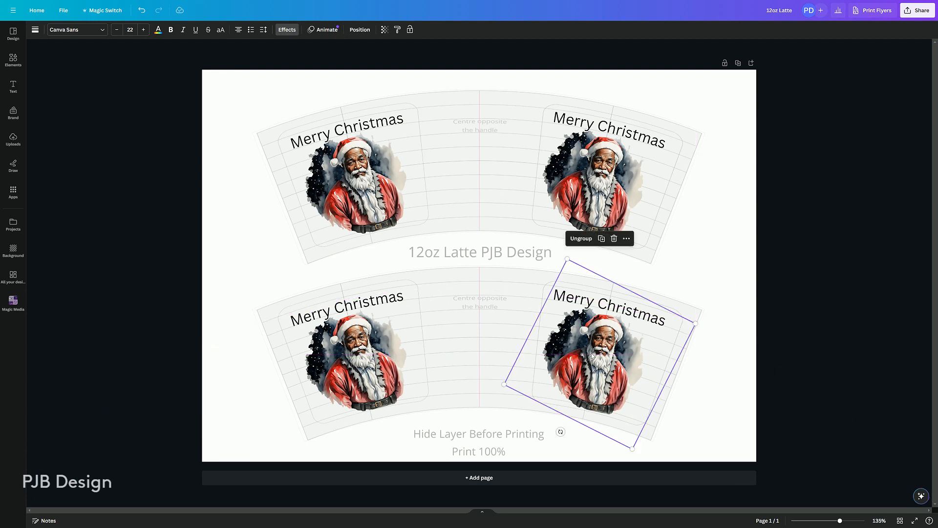
# Show the page's layers and hide the grid template layer by setting its transparency to 0.
pyautogui.click(363, 263)
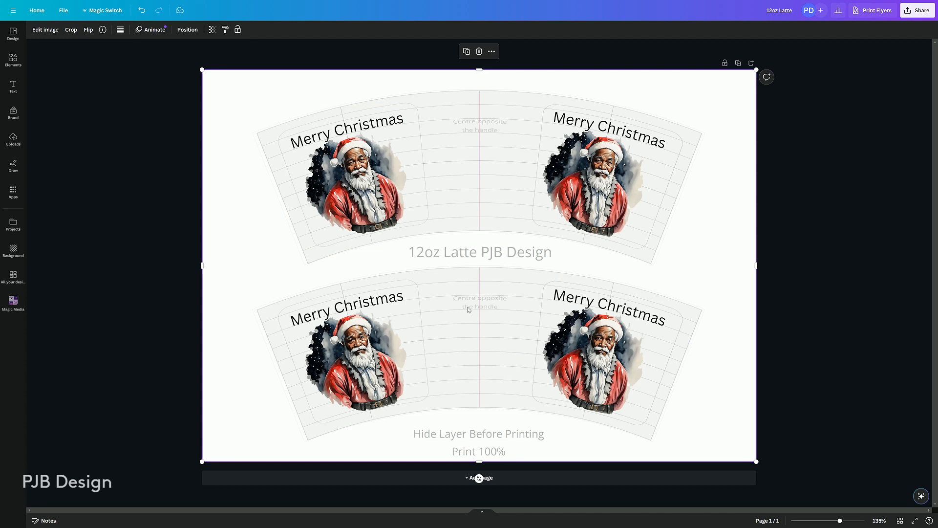
pyautogui.rightClick(383, 256)
pyautogui.rightClick(461, 184)
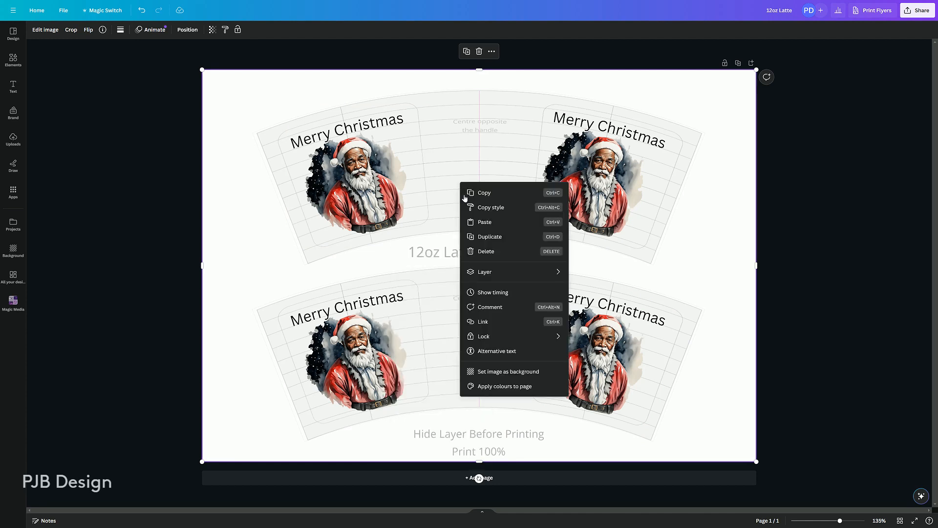
pyautogui.moveTo(487, 273)
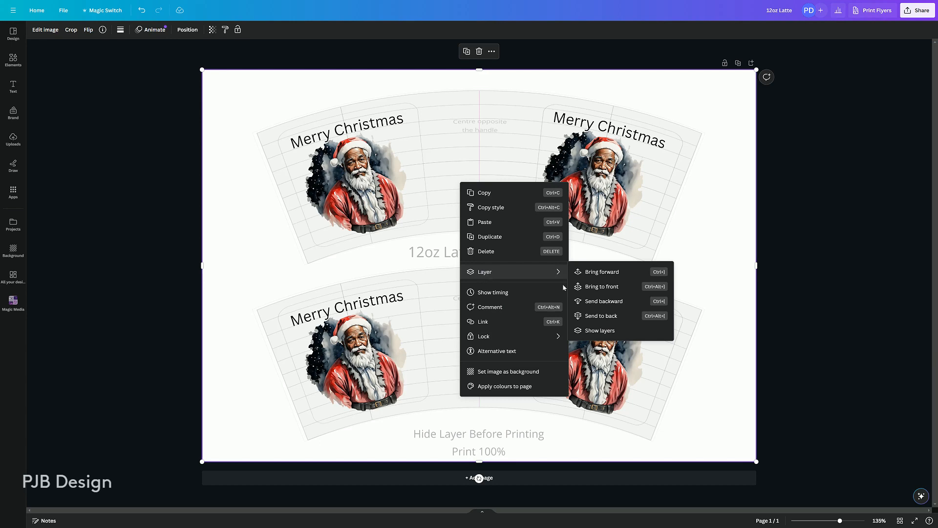
pyautogui.click(590, 334)
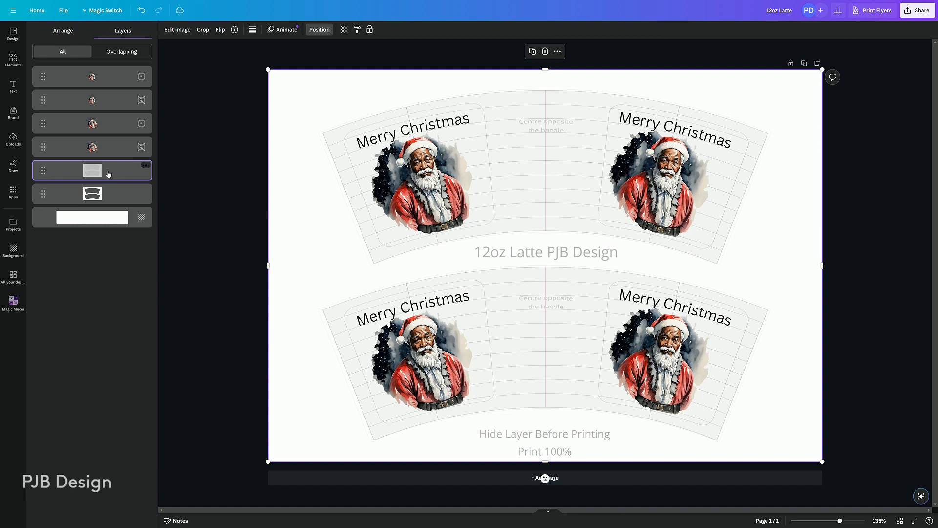
pyautogui.click(344, 30)
pyautogui.moveTo(343, 62); pyautogui.dragTo(274, 59)
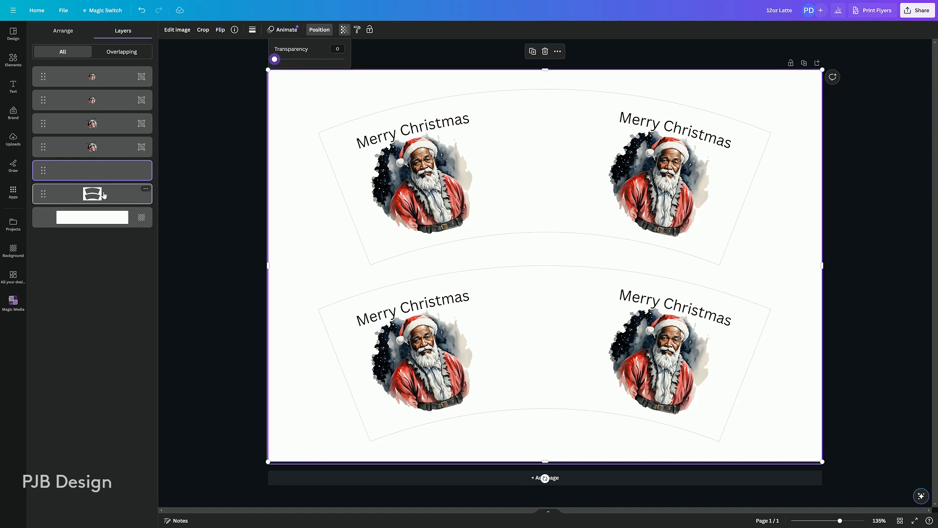
# Try the template outline layer at transparency 0 and 29, and return it to 100.
pyautogui.click(318, 138)
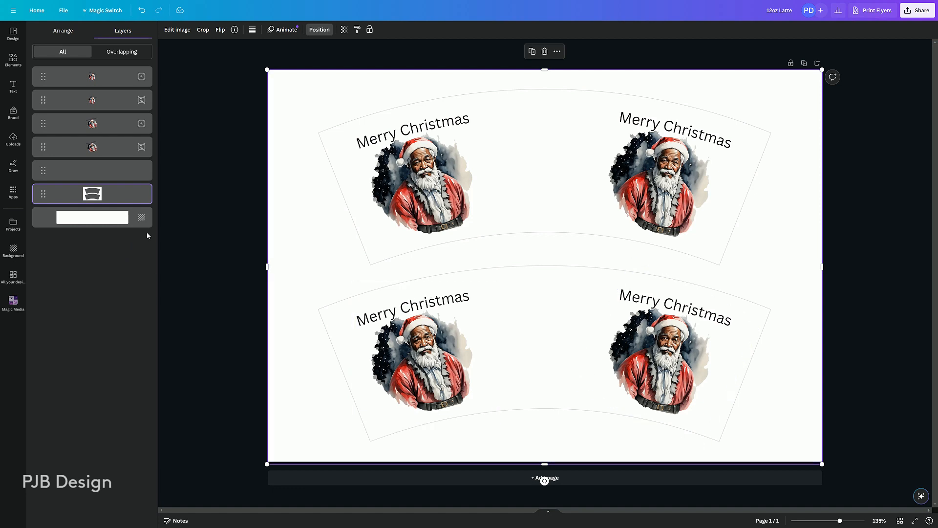
pyautogui.click(344, 29)
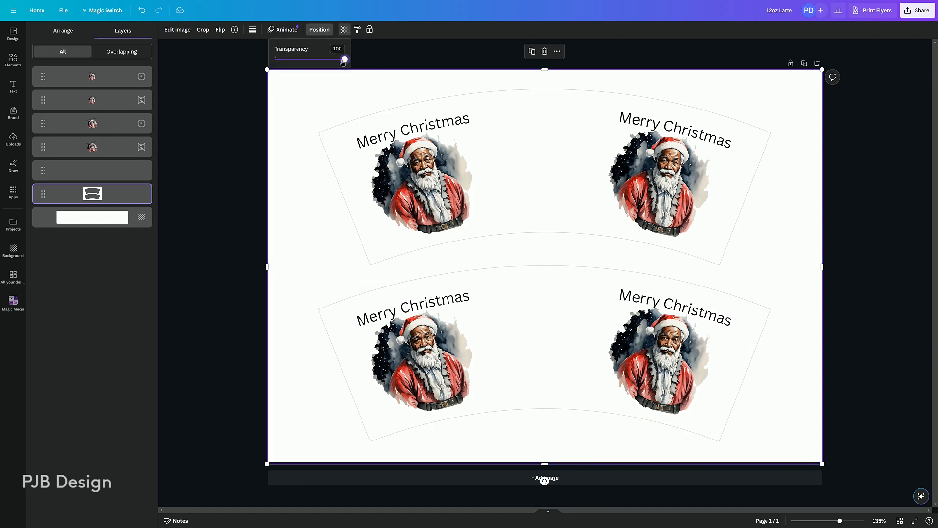
pyautogui.moveTo(345, 59); pyautogui.dragTo(254, 71)
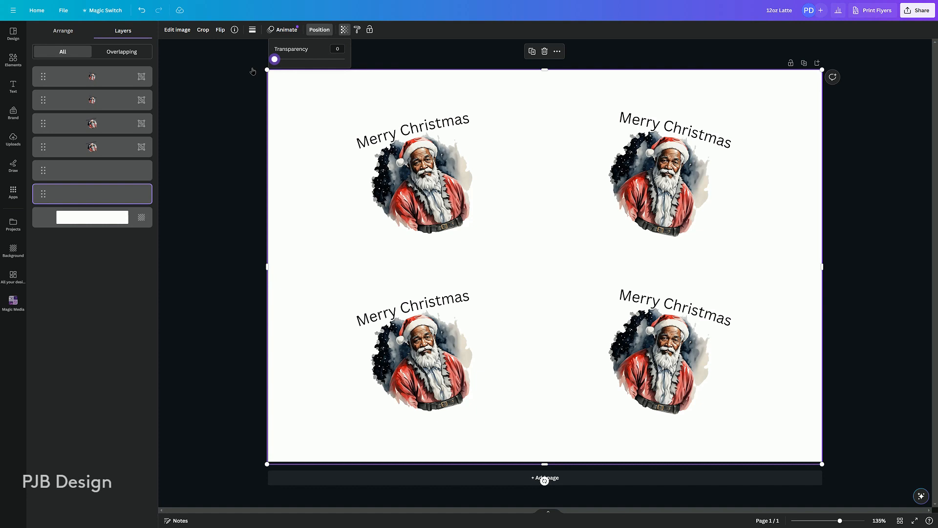
pyautogui.moveTo(253, 71); pyautogui.dragTo(295, 65)
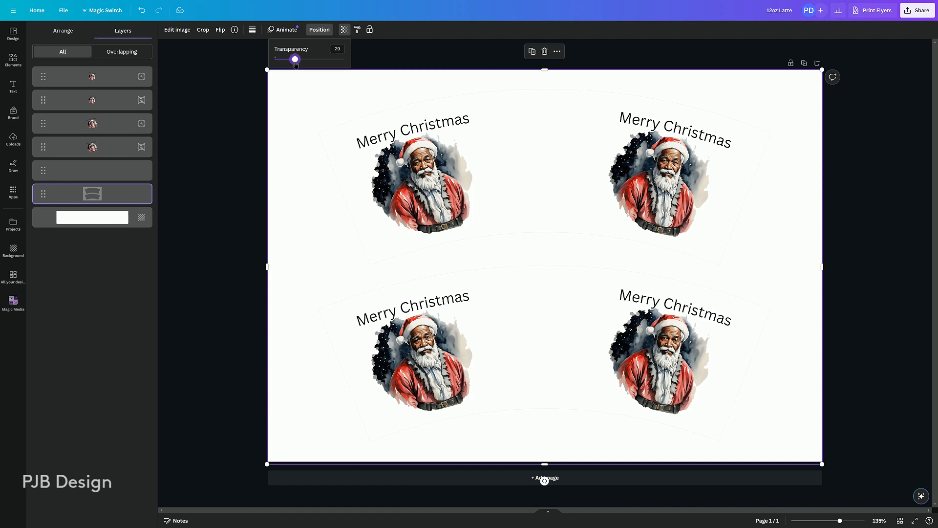
pyautogui.moveTo(296, 65); pyautogui.dragTo(347, 62)
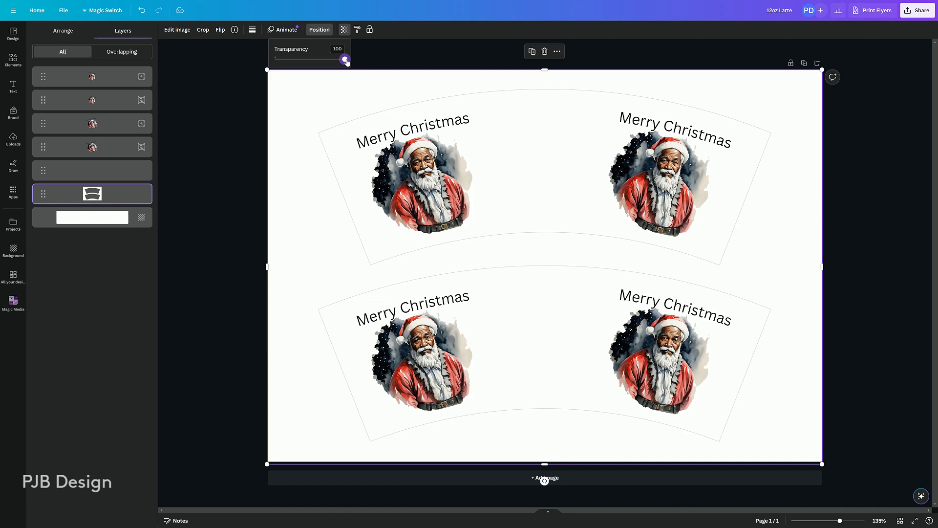
# Restore the grid layer's transparency to 100, try the outline layer above it, and put the grid layer back on top.
pyautogui.click(98, 172)
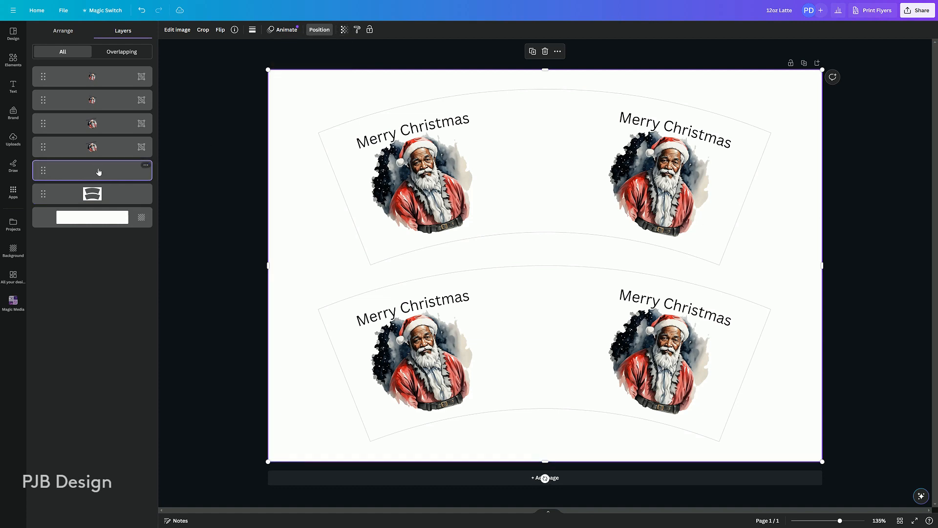
pyautogui.click(343, 32)
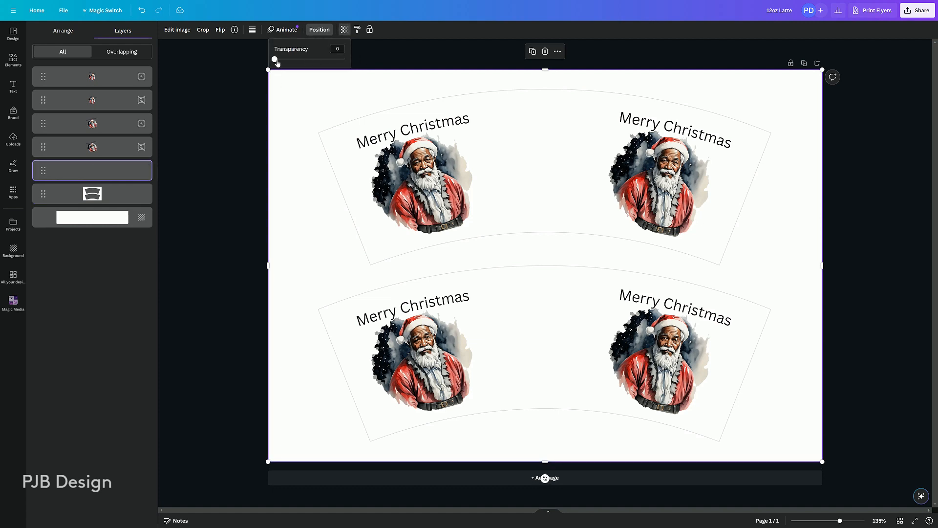
pyautogui.moveTo(275, 59); pyautogui.dragTo(360, 62)
pyautogui.moveTo(109, 194); pyautogui.dragTo(110, 171)
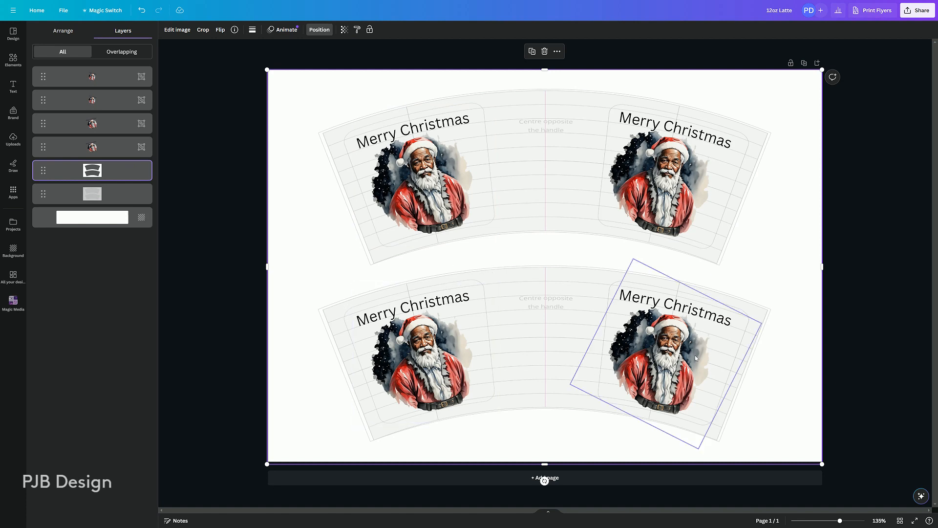
pyautogui.moveTo(105, 195)
pyautogui.mouseDown()
pyautogui.moveTo(104, 168)
pyautogui.moveTo(104, 179)
pyautogui.mouseUp()
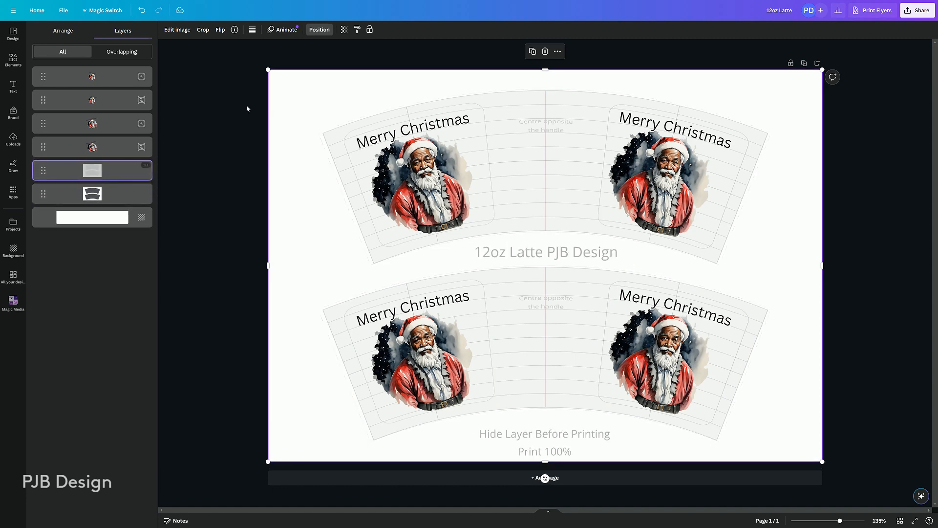
# Set the grid template layer's transparency to 0, leave the layers list and deselect everything.
pyautogui.click(344, 30)
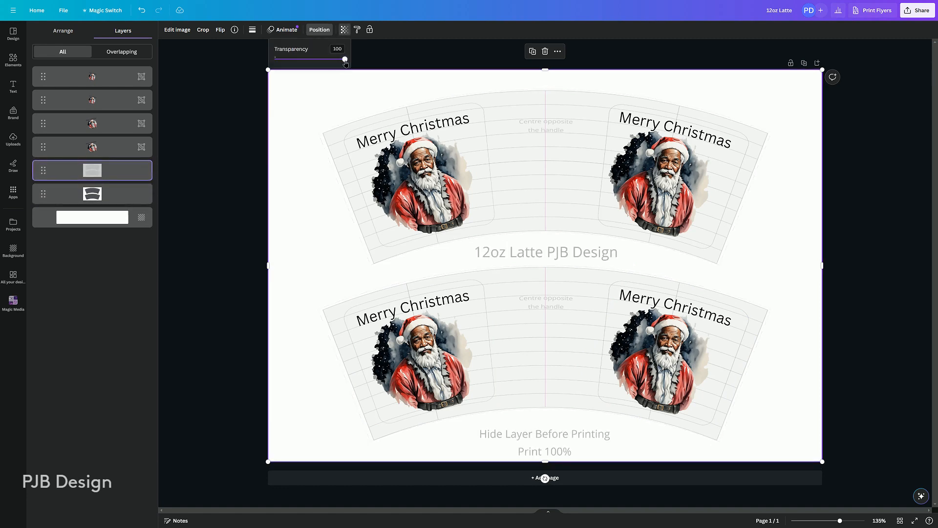
pyautogui.moveTo(345, 60); pyautogui.dragTo(274, 59)
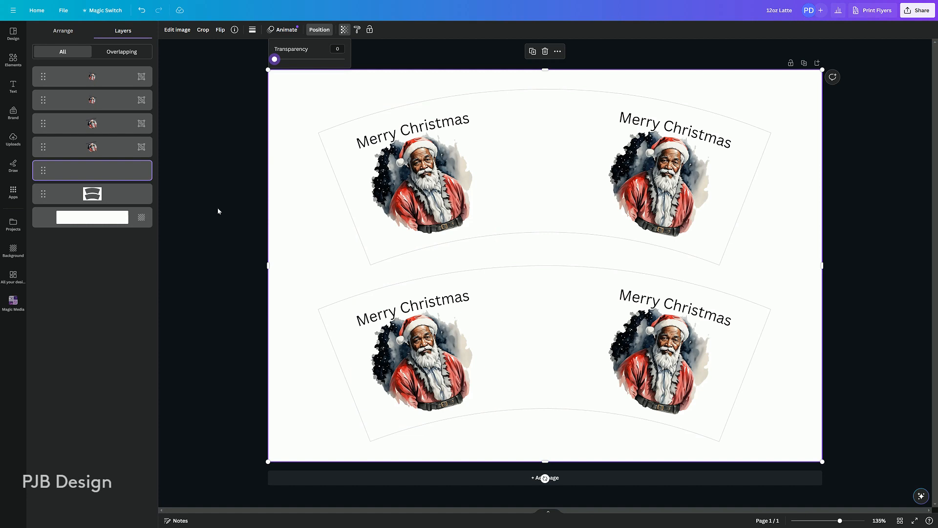
pyautogui.click(185, 199)
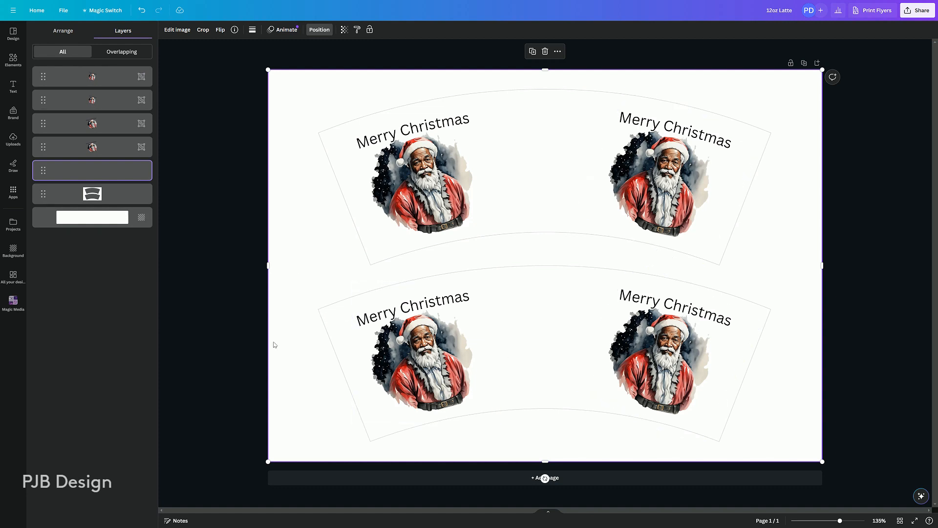
pyautogui.click(220, 343)
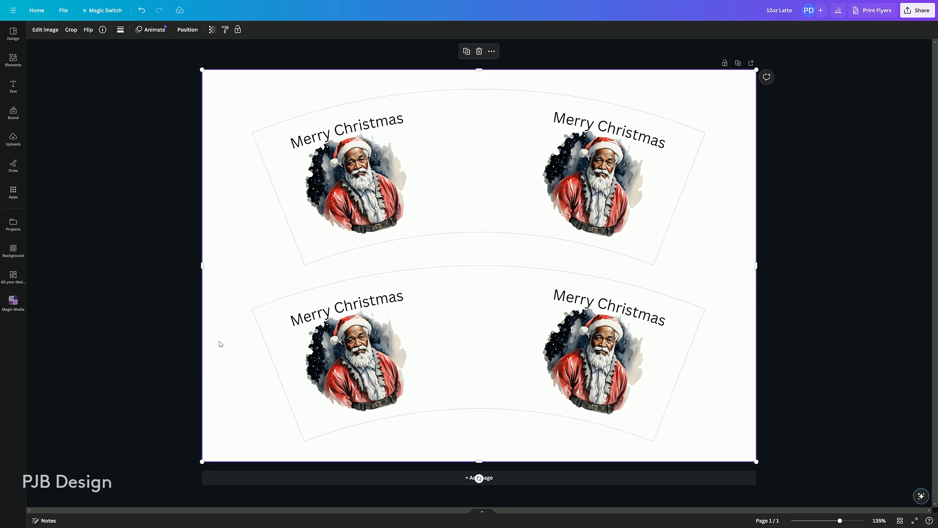
pyautogui.click(126, 286)
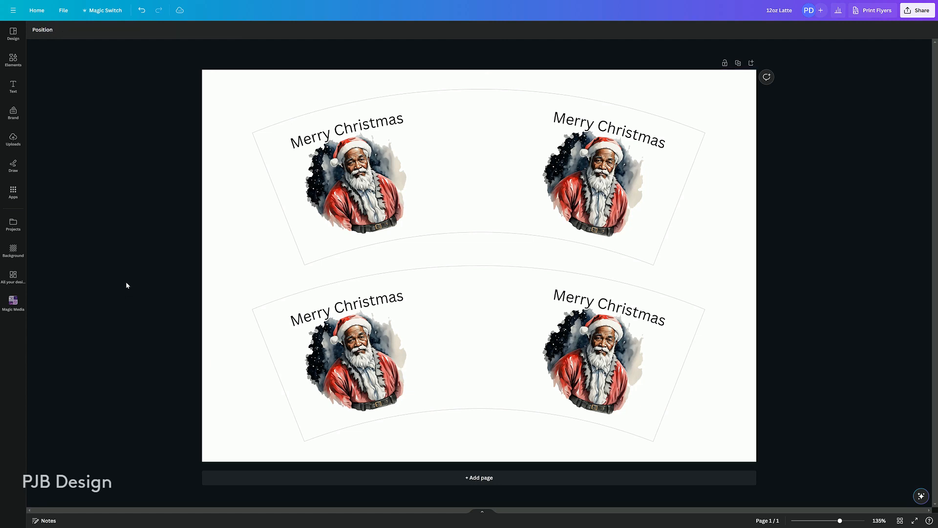